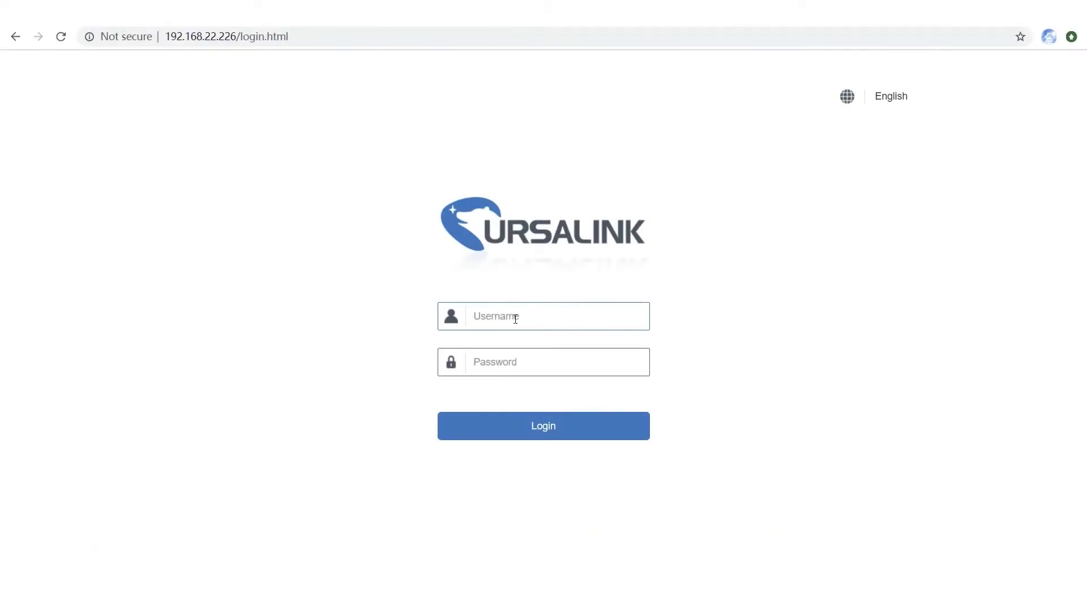
Step: Sign in to the gateway web GUI with the admin account and its password
{"action": "type", "text": "admin"}
{"action": "key", "text": "Tab"}
{"action": "type", "text": "password"}
{"action": "key", "text": "Return"}
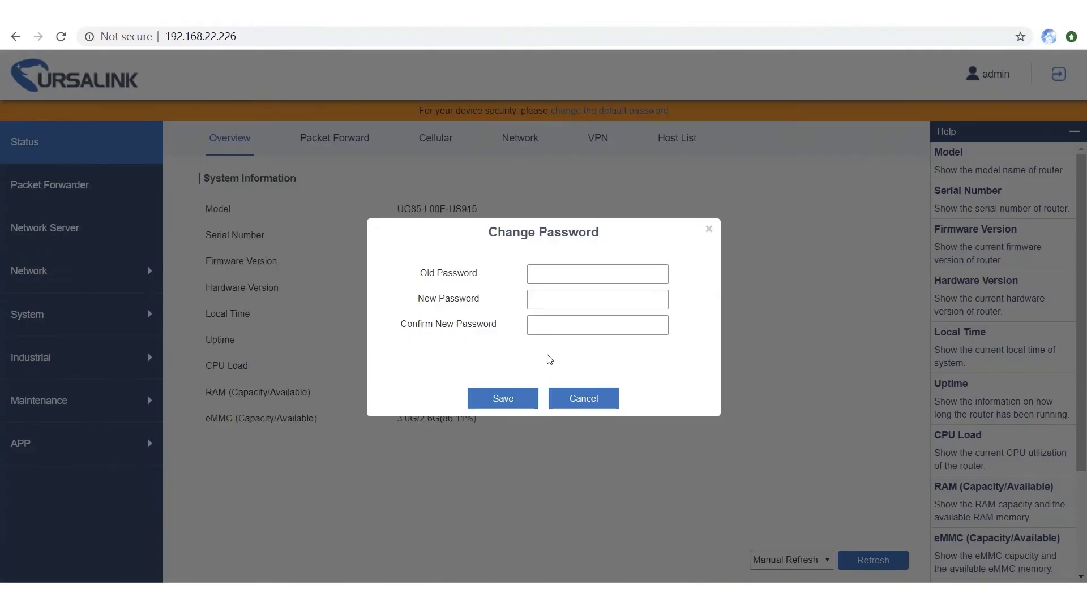
Step: Skip the password change, then enable Ursalink Cloud under Network Server > General and apply it
{"action": "left_click", "coordinate": [573, 397]}
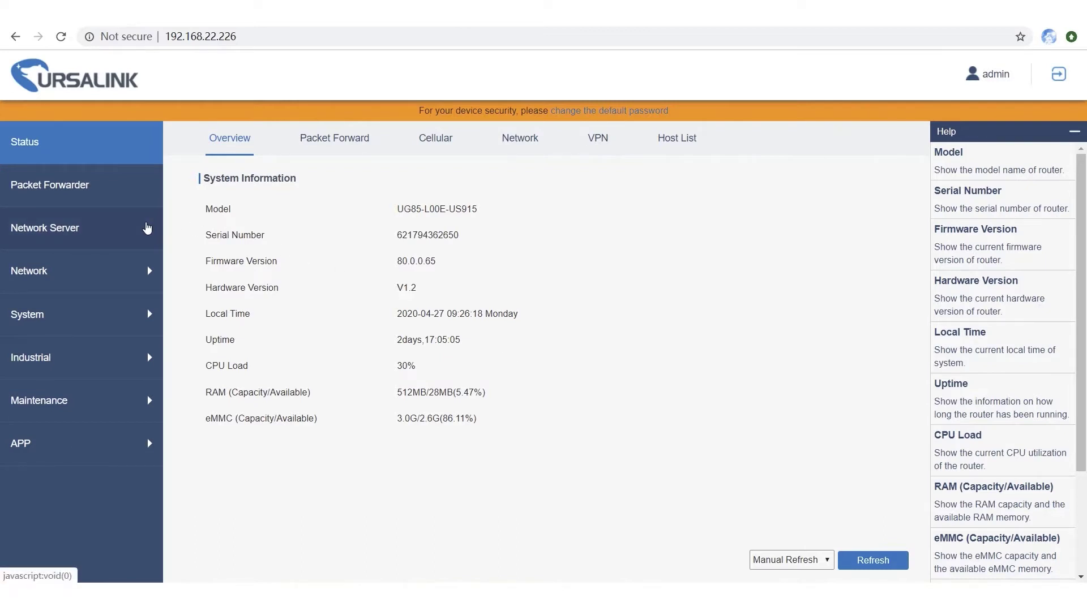
{"action": "left_click", "coordinate": [146, 229]}
{"action": "left_click", "coordinate": [324, 239]}
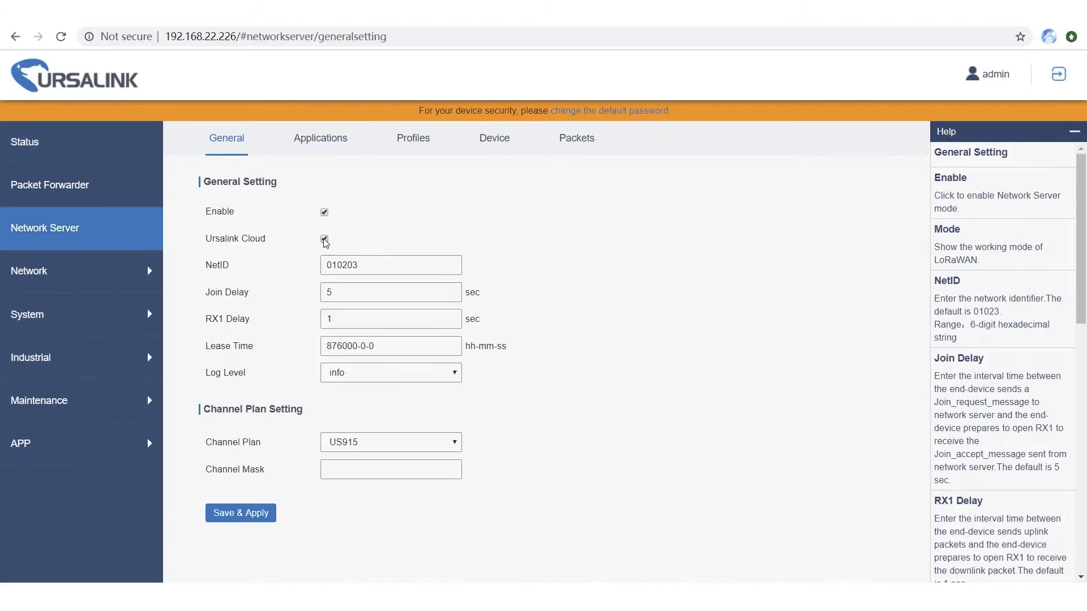
{"action": "left_click", "coordinate": [270, 516]}
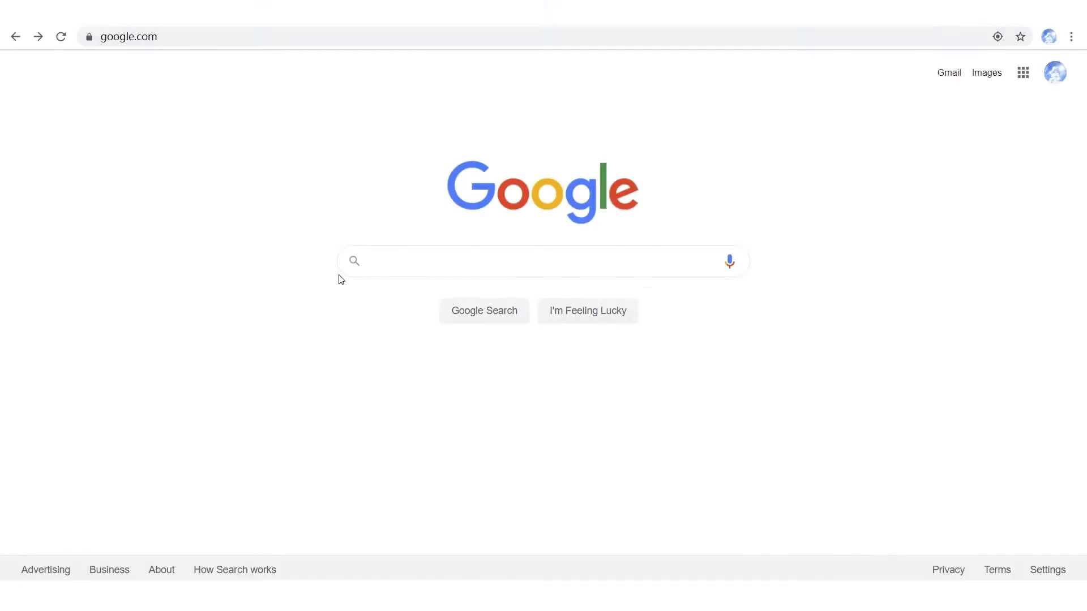
Step: Go to cloud.ursalink.com to load the Ursalink Cloud login page
{"action": "left_click", "coordinate": [171, 42]}
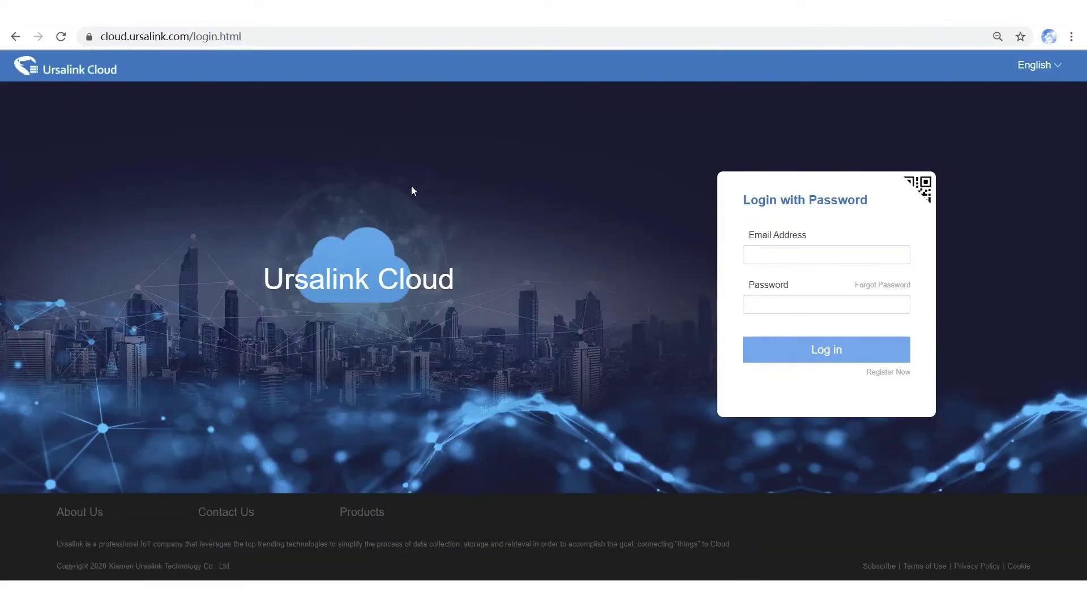
Step: Fill in the registration form with an email address and a confirmed password, and accept the terms
{"action": "left_click", "coordinate": [876, 379]}
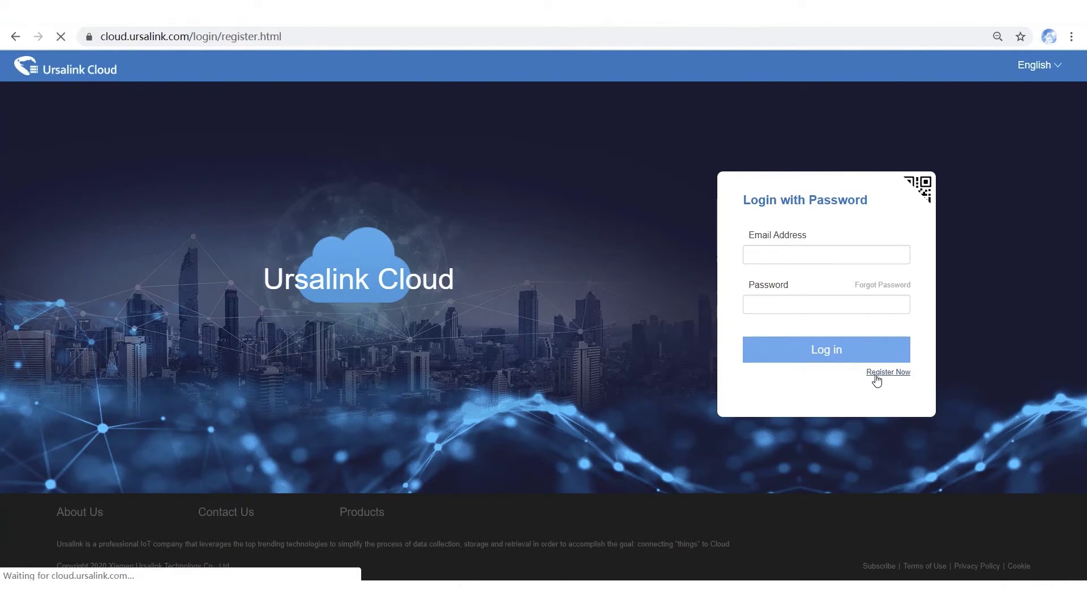
{"action": "left_click", "coordinate": [566, 266]}
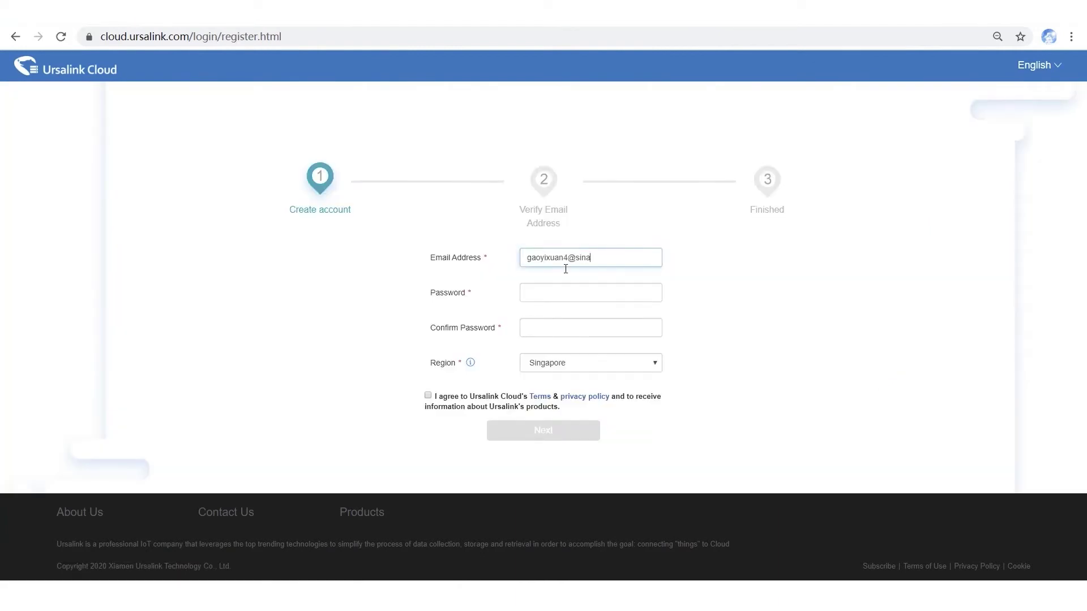
{"action": "key", "text": "Tab"}
{"action": "left_click", "coordinate": [559, 330]}
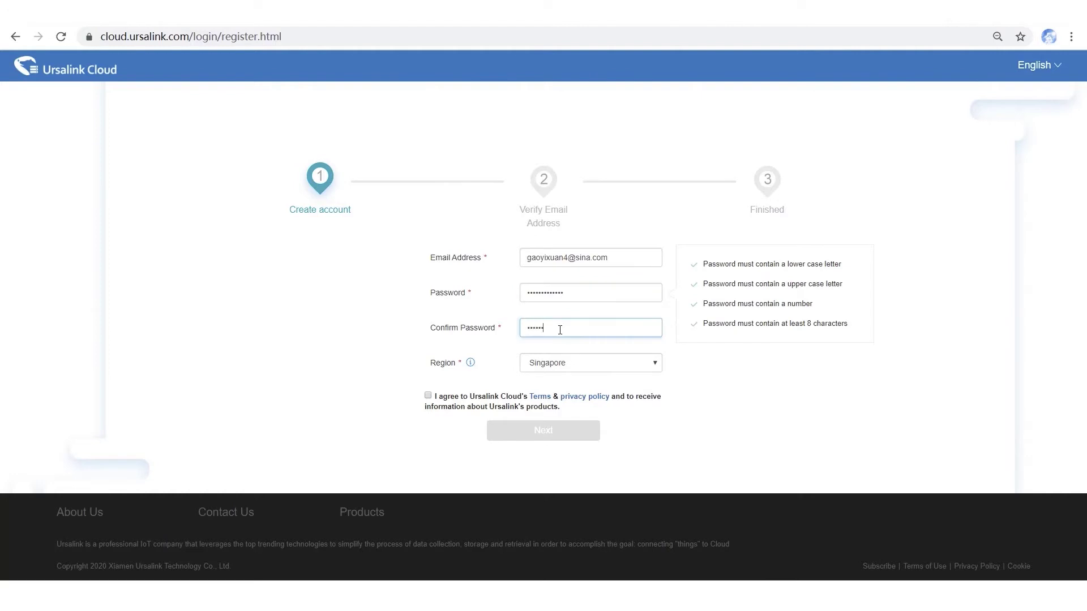
{"action": "left_click", "coordinate": [428, 396]}
Step: Verify the new account with the emailed code and sign in
{"action": "left_click", "coordinate": [525, 437]}
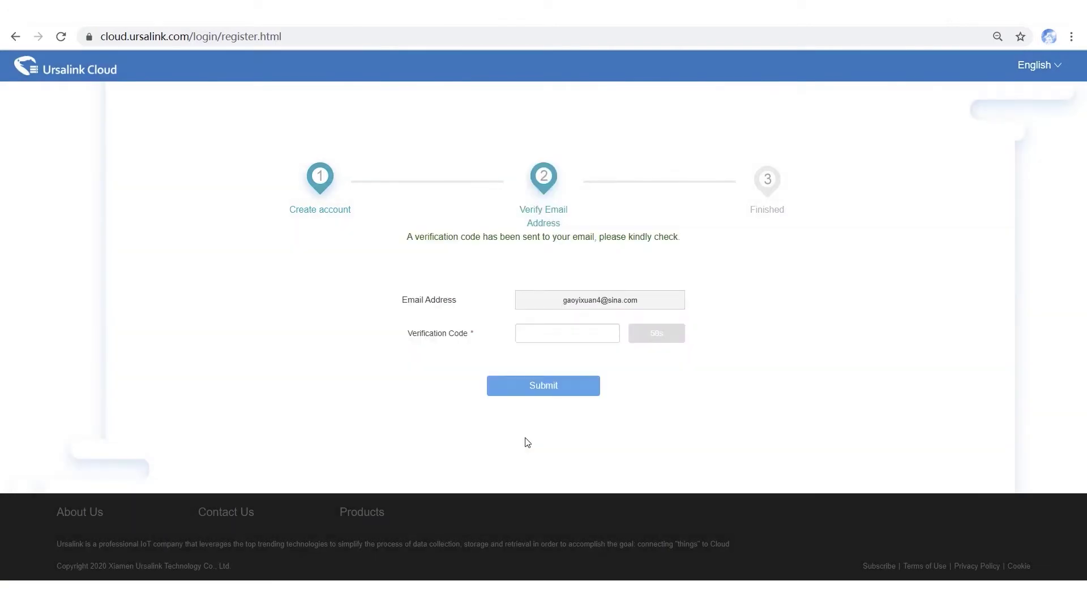
{"action": "left_click", "coordinate": [566, 334]}
{"action": "left_click", "coordinate": [570, 388]}
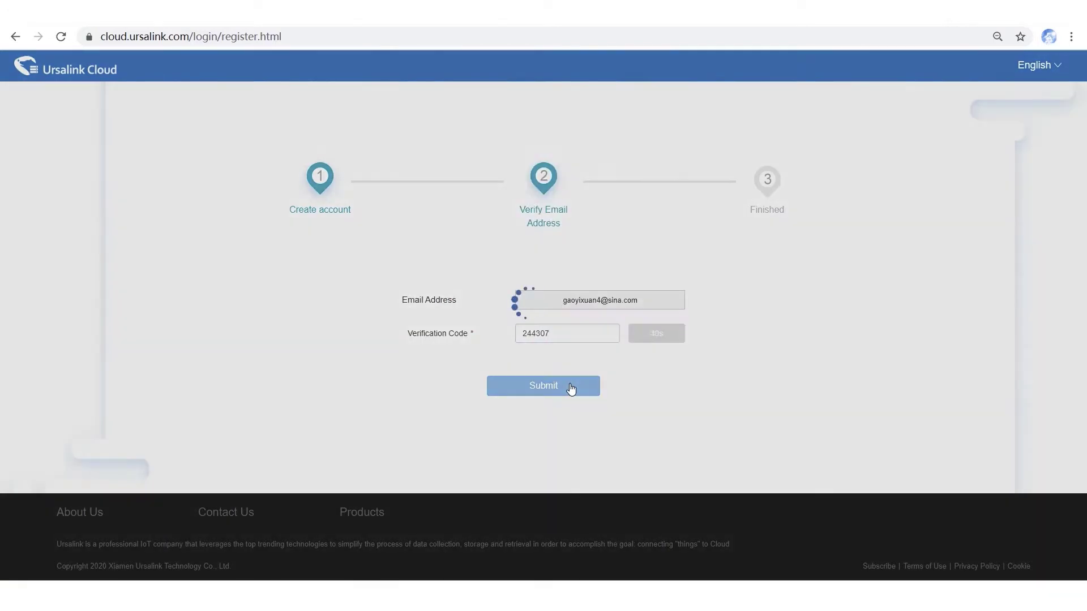
{"action": "left_click", "coordinate": [618, 283]}
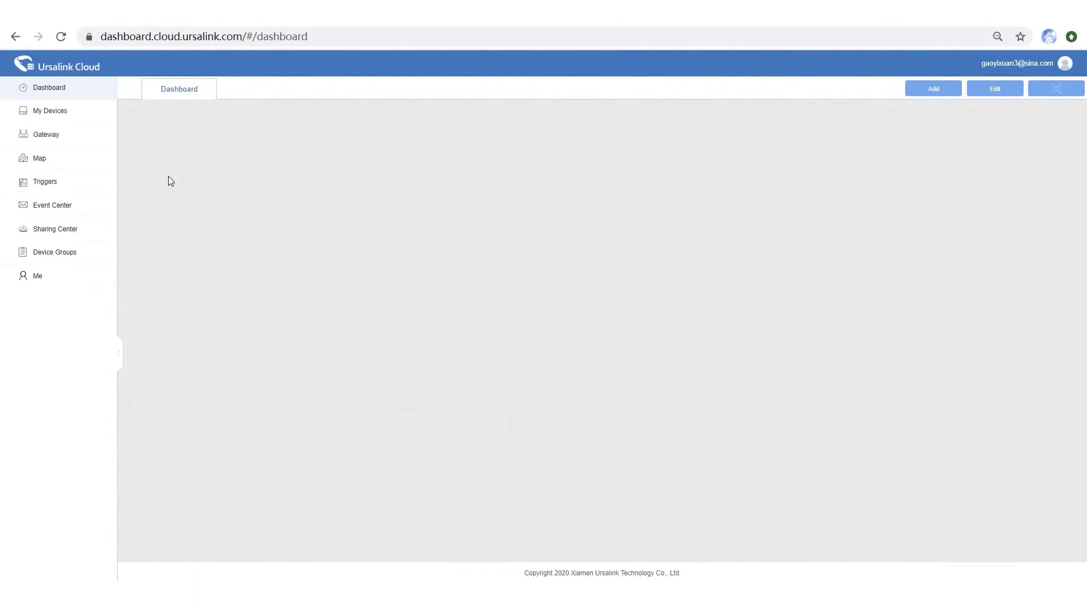
Step: Add the gateway by its pasted serial number, naming it UG85-US915-Gateway
{"action": "left_click", "coordinate": [103, 148]}
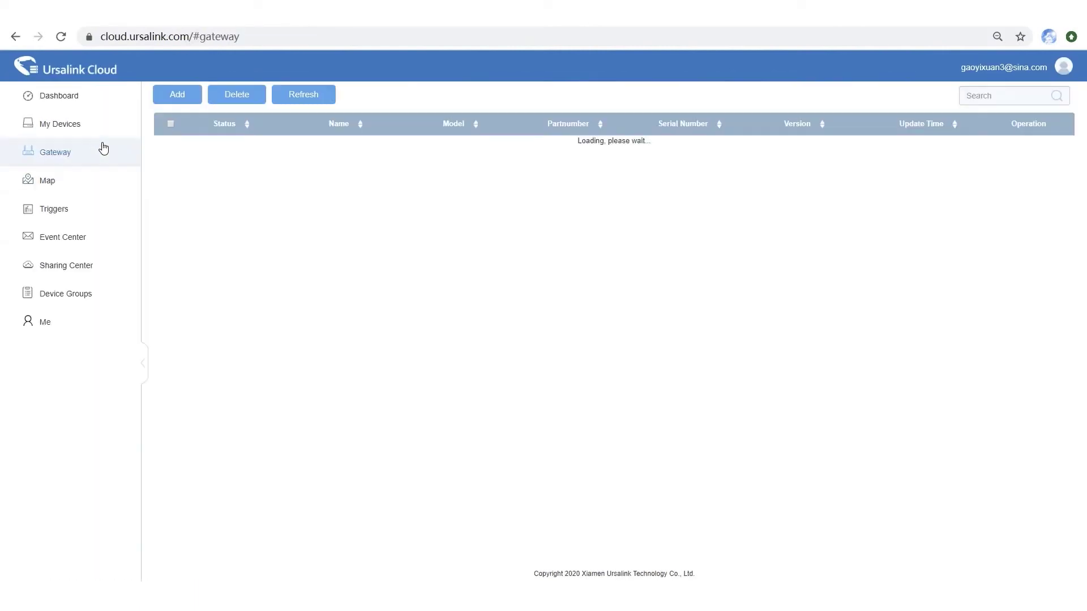
{"action": "left_click", "coordinate": [194, 98]}
{"action": "left_click", "coordinate": [566, 271]}
{"action": "key", "text": "ctrl+v"}
{"action": "left_click", "coordinate": [578, 310]}
{"action": "type", "text": "U"}
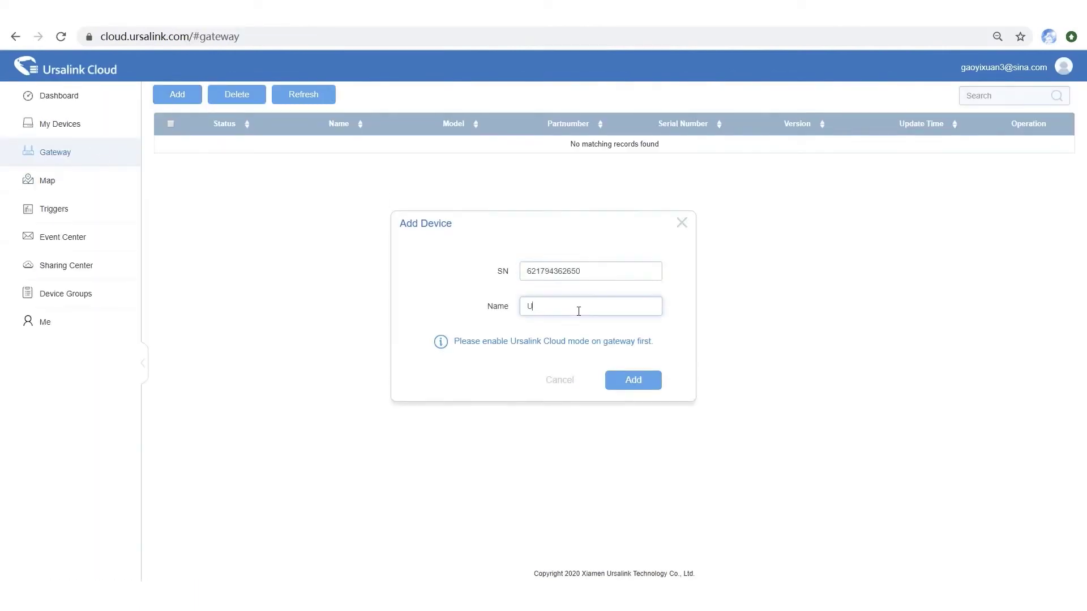
{"action": "type", "text": "G85-US915-Gateway"}
{"action": "left_click", "coordinate": [648, 383]}
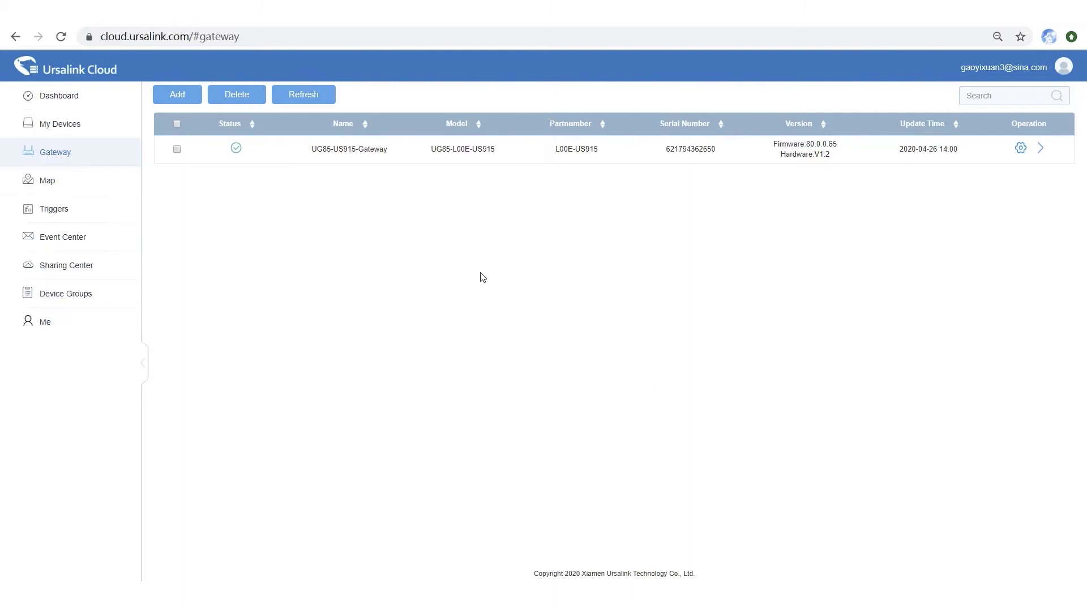
Step: Add the EM500-UDL sensor to My Devices by its serial number, then refresh the list
{"action": "left_click", "coordinate": [126, 133]}
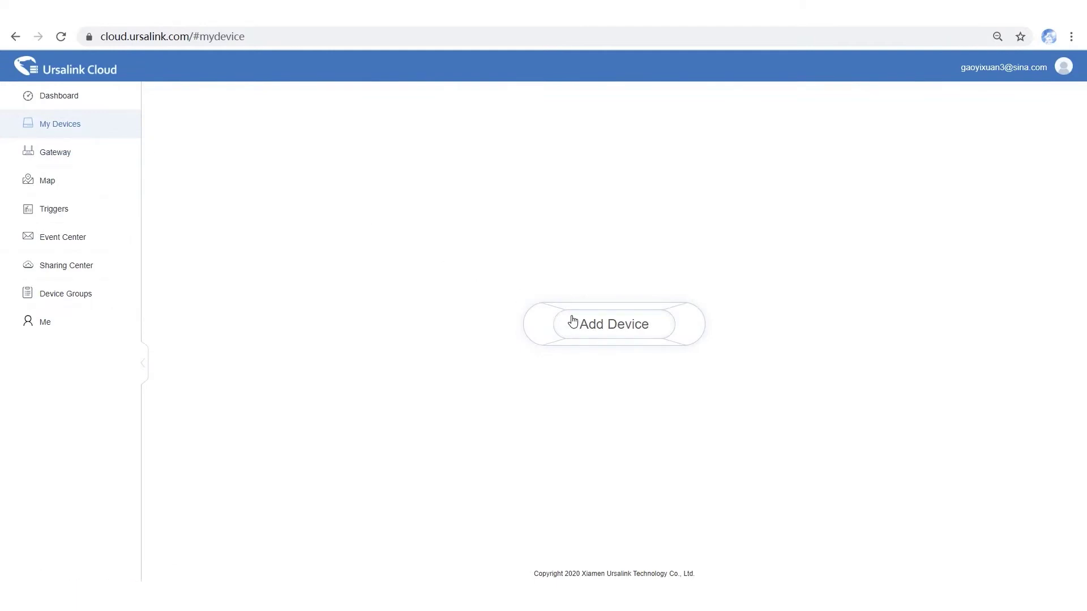
{"action": "left_click", "coordinate": [589, 331]}
{"action": "left_click", "coordinate": [562, 226]}
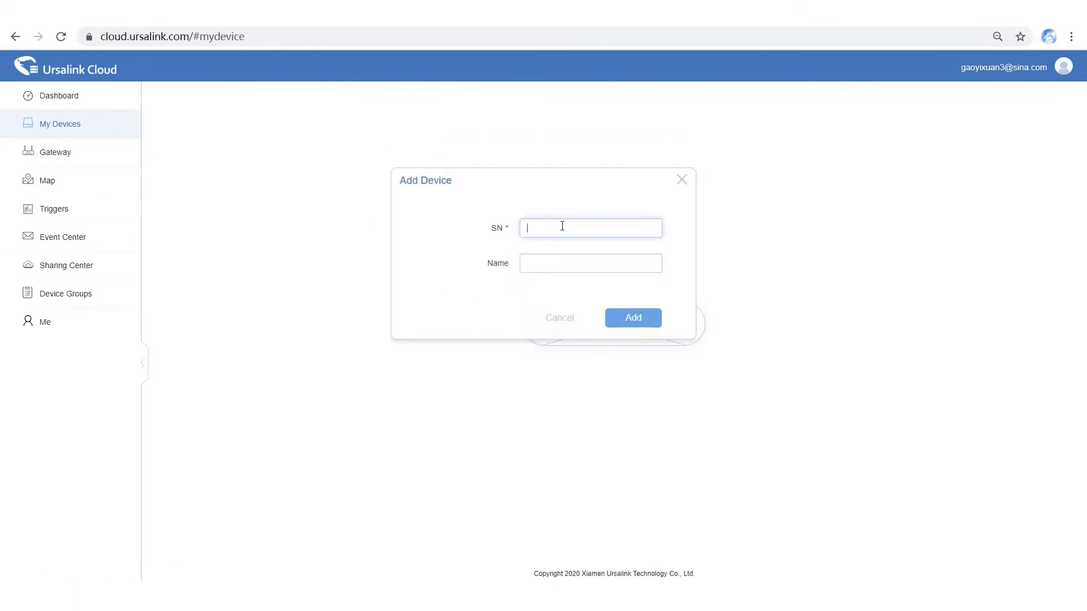
{"action": "key", "text": "ctrl+v"}
{"action": "left_click", "coordinate": [579, 264]}
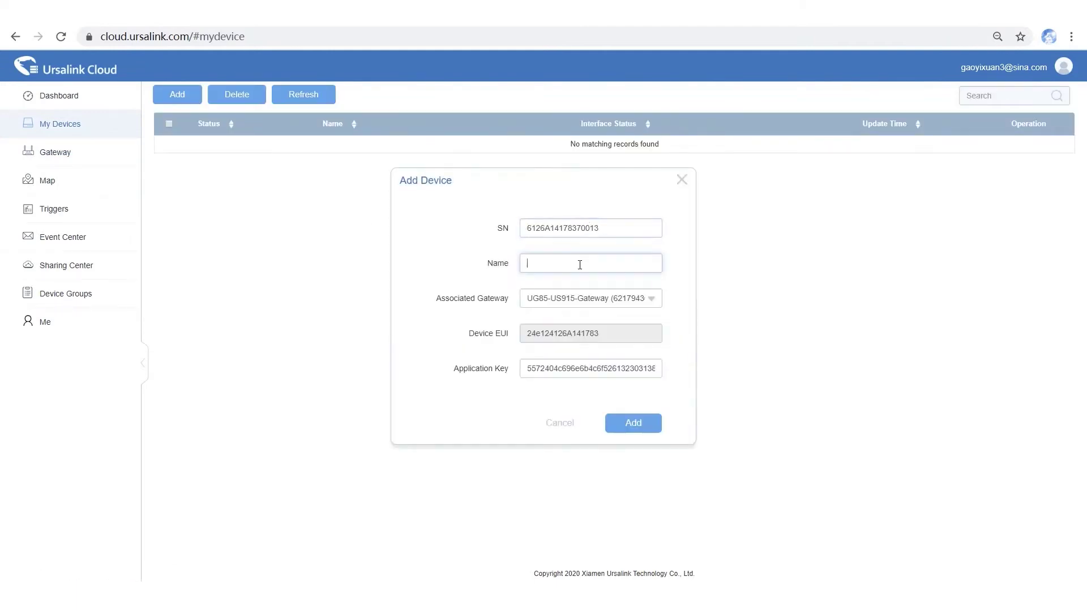
{"action": "type", "text": "EM500-UDL"}
{"action": "left_click", "coordinate": [630, 423]}
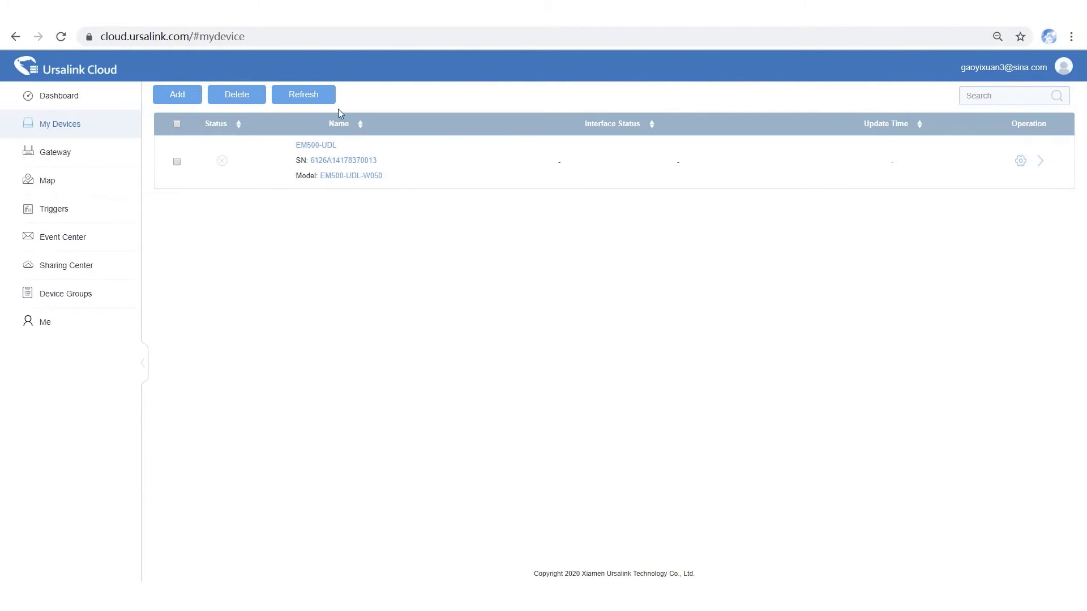
{"action": "left_click", "coordinate": [324, 97]}
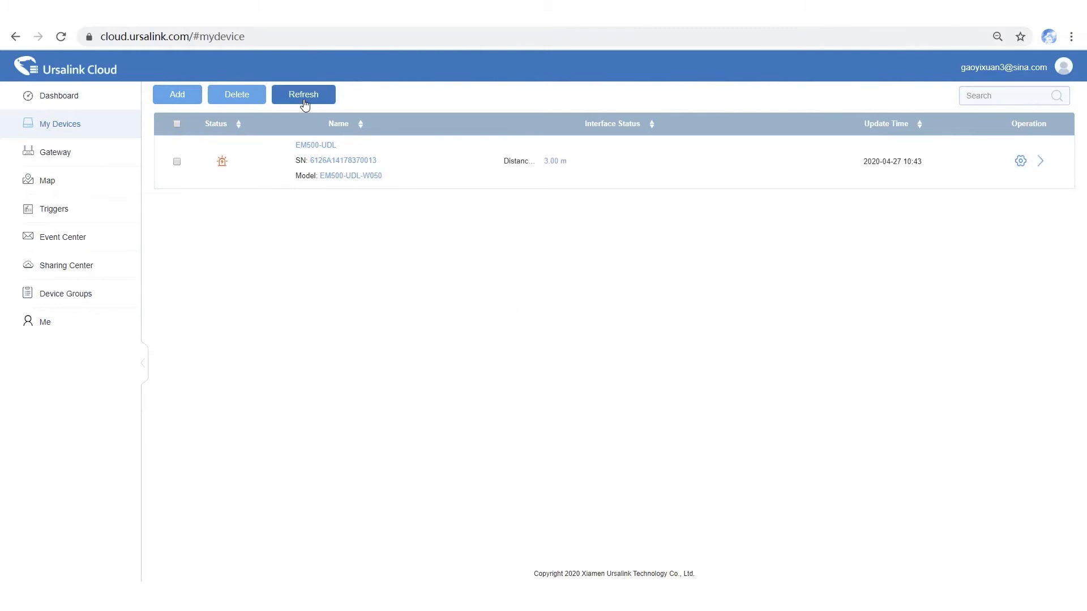
Step: Mark all of the sensor's alarm events as read in Event Center, then return to the device list
{"action": "left_click", "coordinate": [225, 168]}
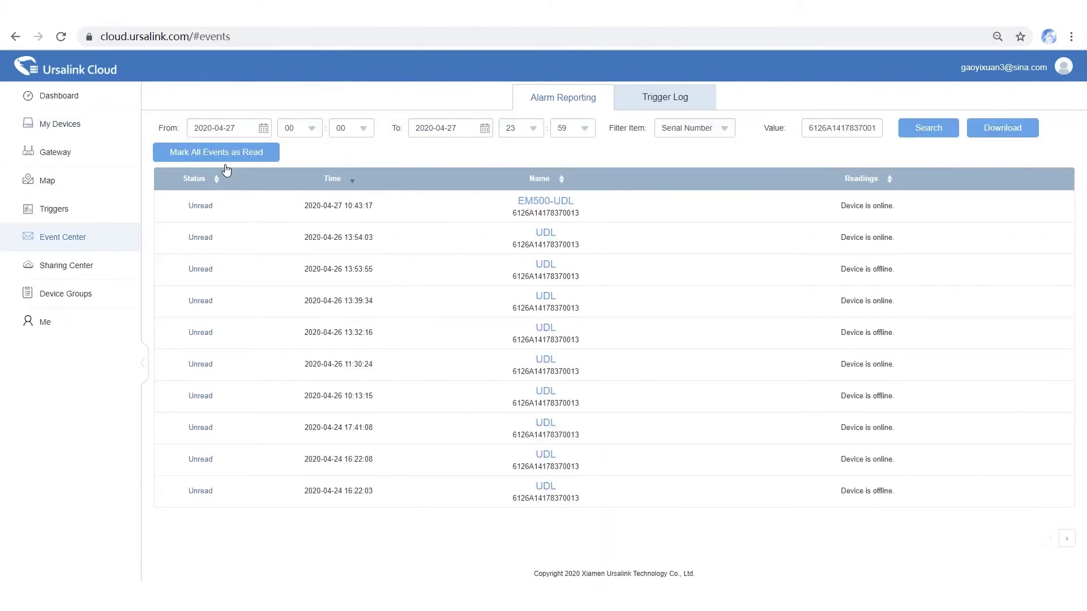
{"action": "left_click", "coordinate": [227, 154]}
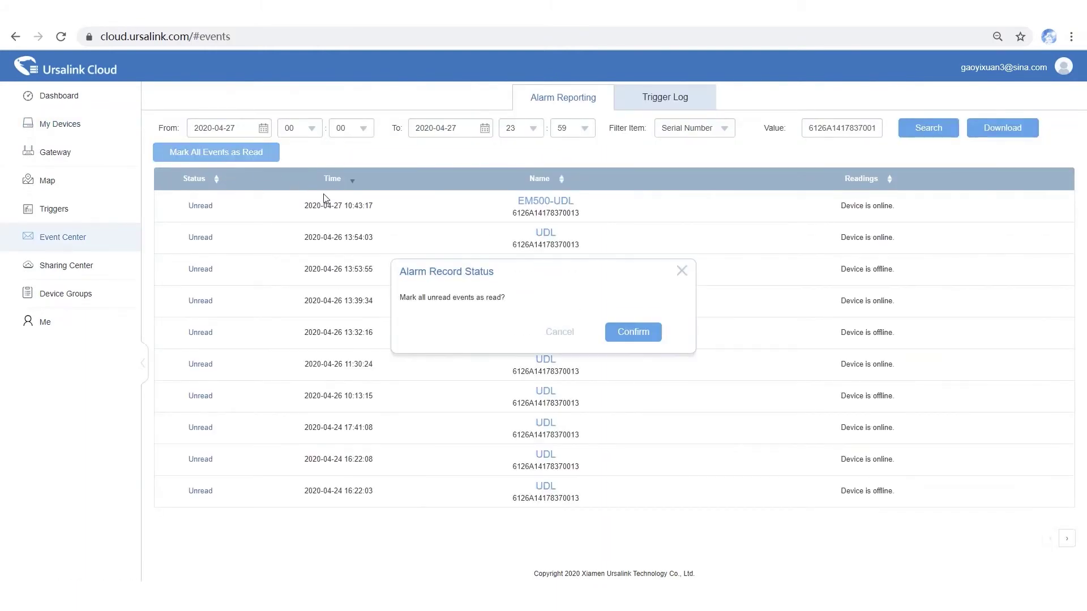
{"action": "left_click", "coordinate": [617, 333]}
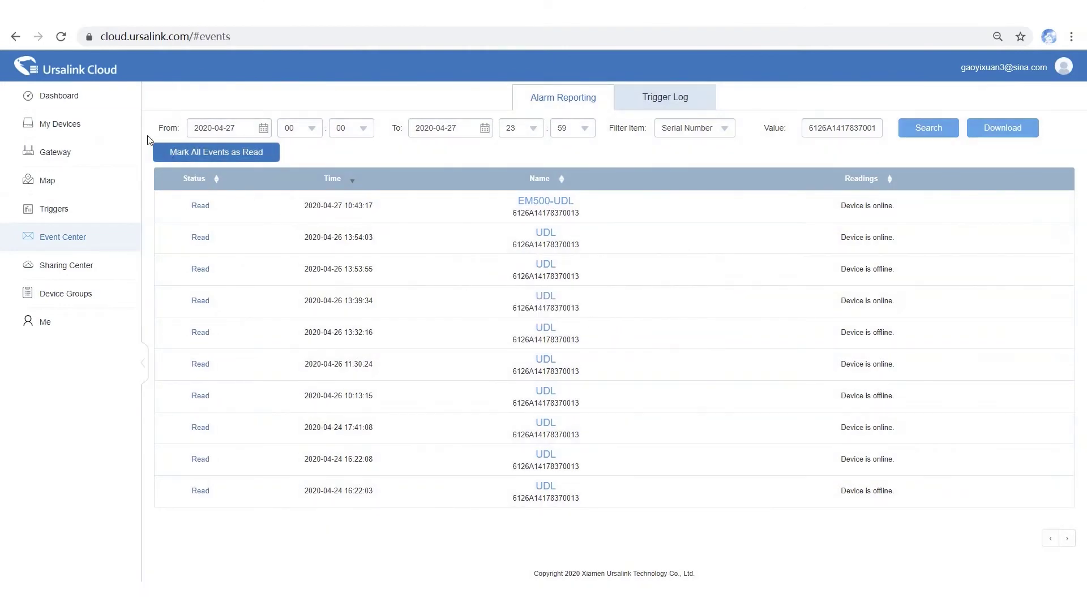
{"action": "left_click", "coordinate": [120, 128]}
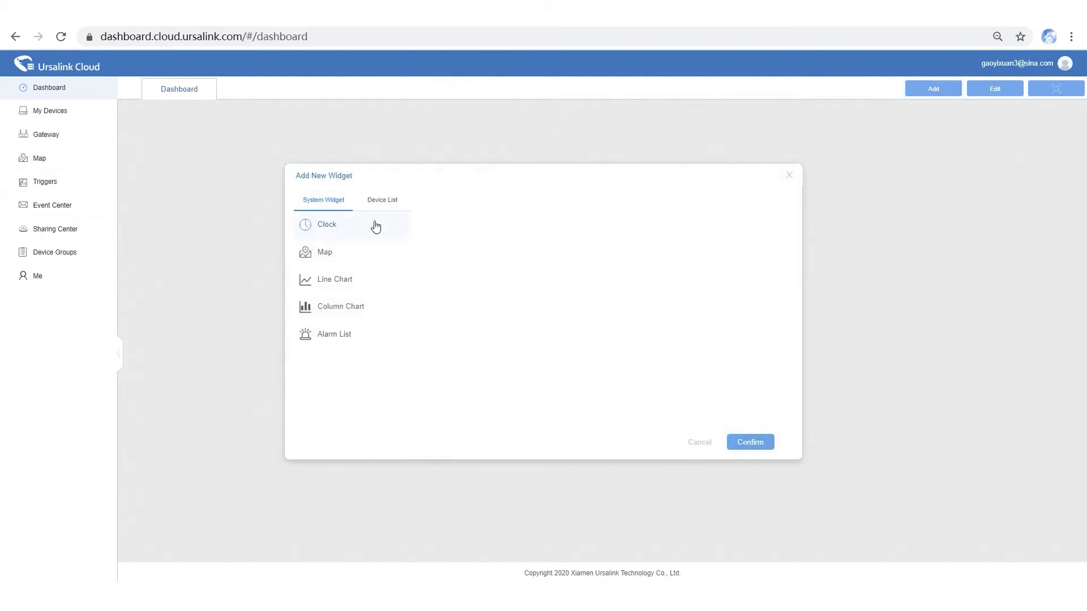
Step: Add a Clock widget to the dashboard
{"action": "left_click", "coordinate": [374, 226]}
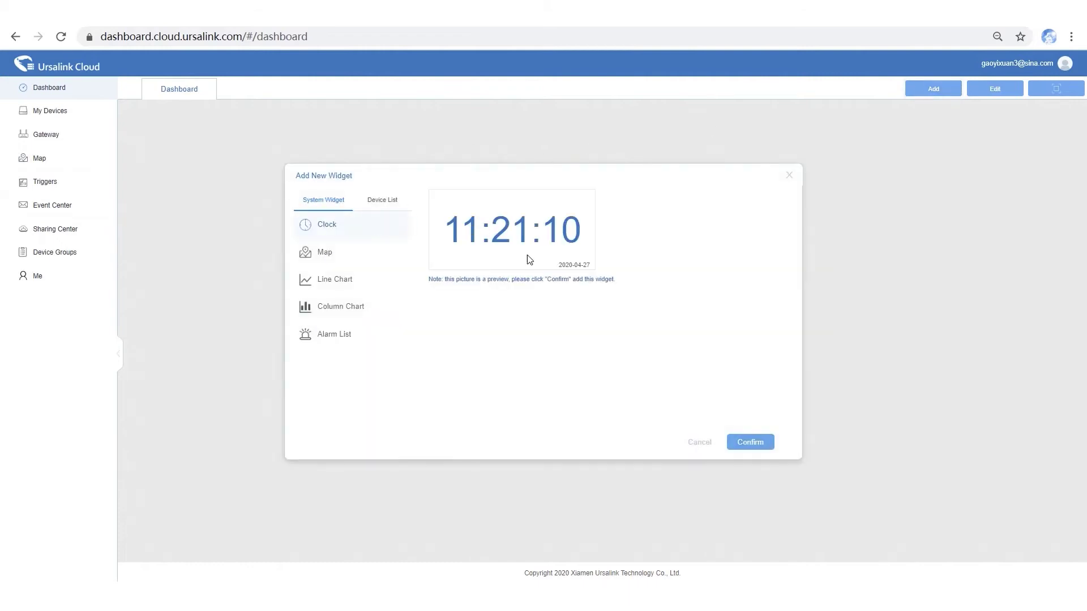
{"action": "left_click", "coordinate": [747, 442]}
{"action": "left_click", "coordinate": [922, 91]}
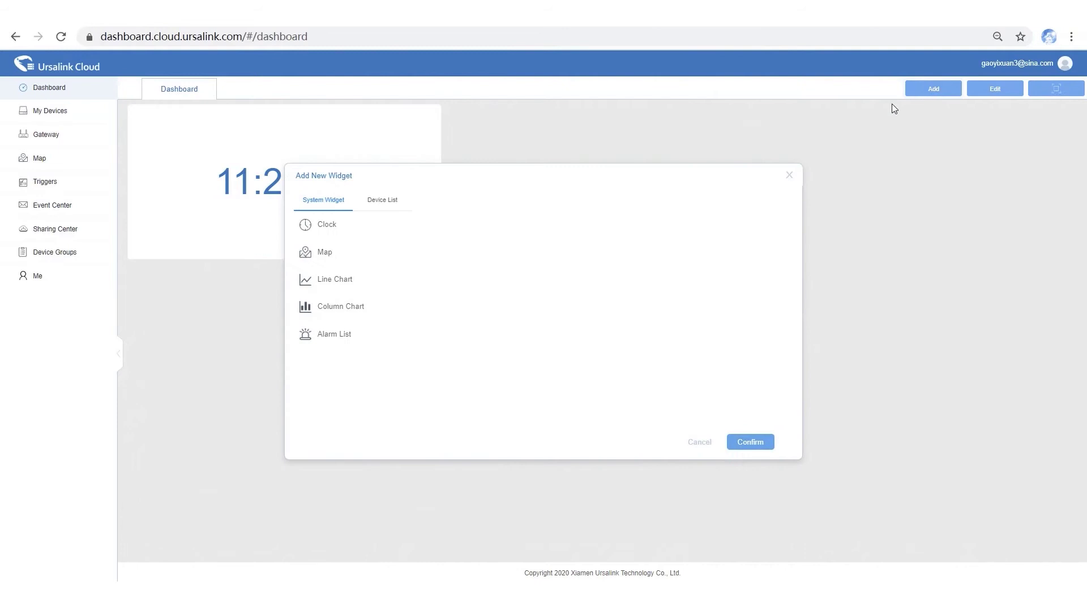
Step: Add the EM500-UDL sensor's Distance/Level and Battery widgets to the dashboard
{"action": "left_click", "coordinate": [373, 201]}
{"action": "left_click", "coordinate": [368, 252]}
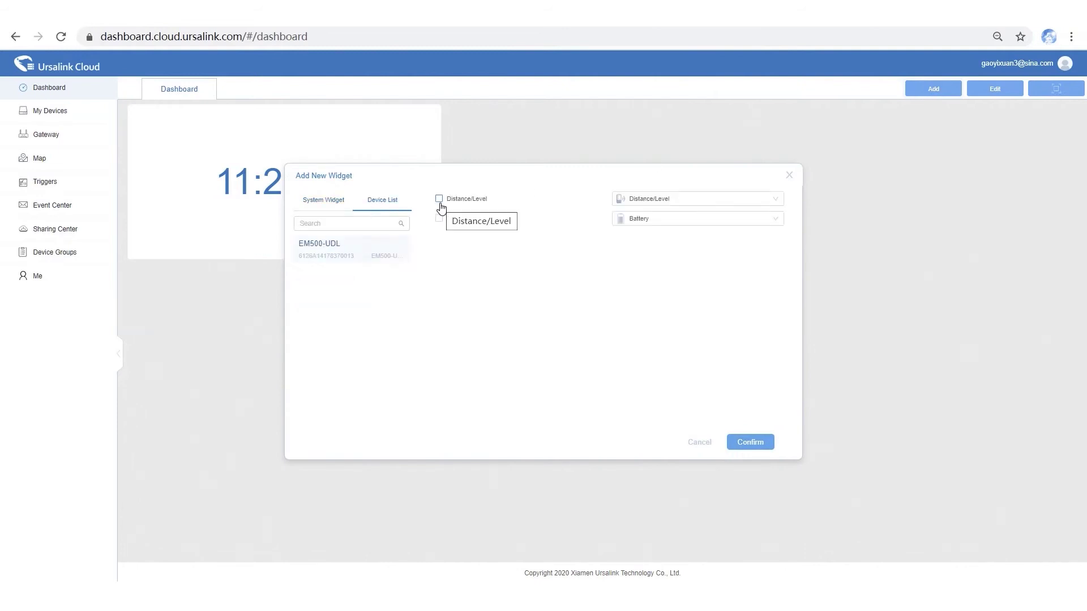
{"action": "left_click", "coordinate": [439, 199]}
{"action": "left_click", "coordinate": [440, 219]}
{"action": "left_click", "coordinate": [751, 442]}
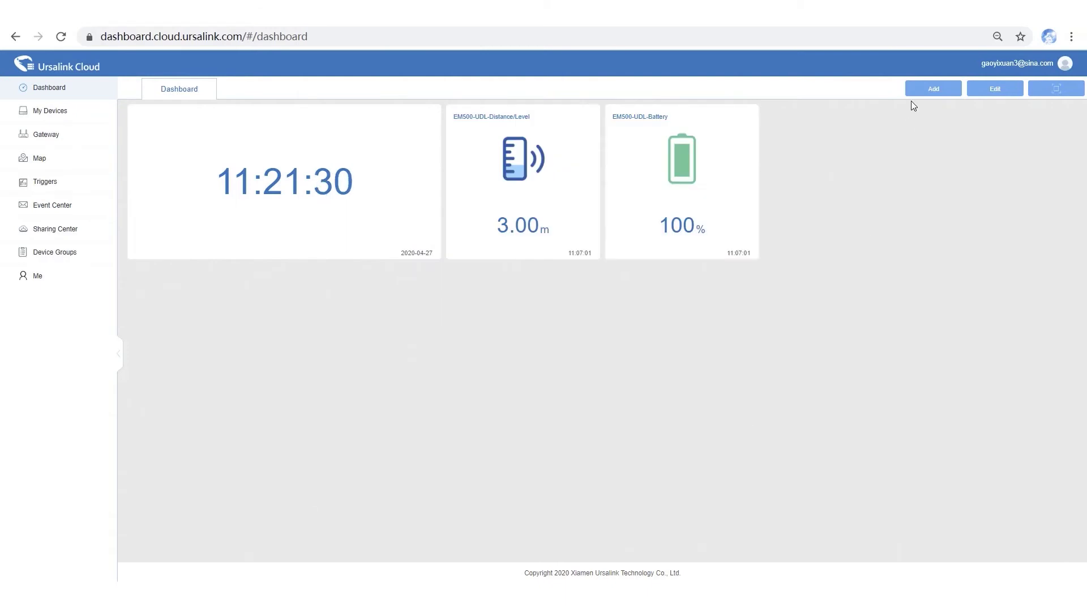
{"action": "left_click", "coordinate": [913, 95]}
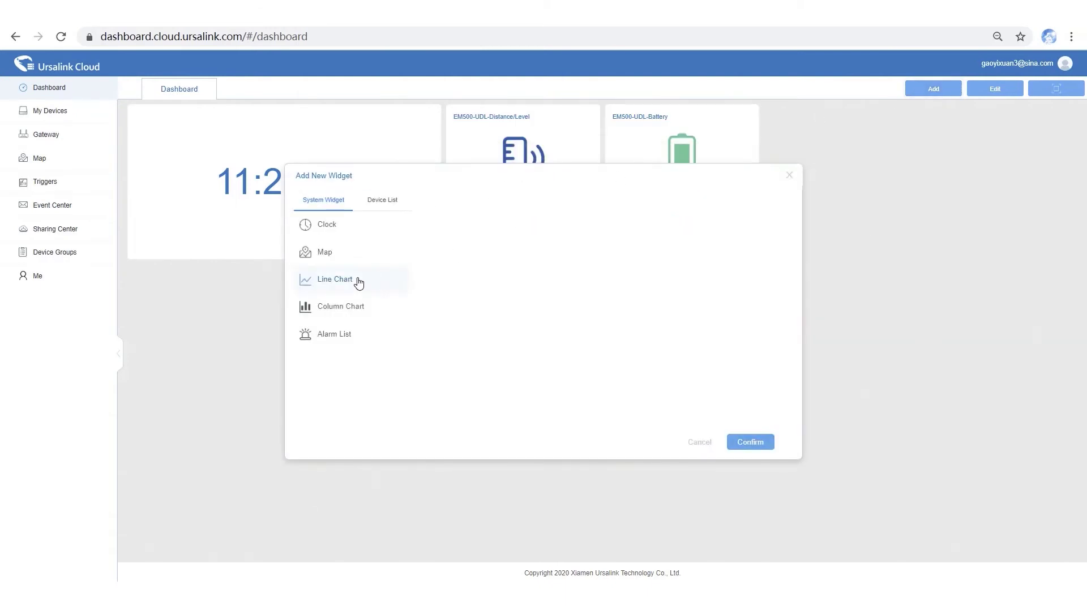
Step: Create a Line Chart widget named UDL that plots EM500-UDL's Distance/Level variable
{"action": "left_click", "coordinate": [359, 281]}
{"action": "left_click_drag", "start_coordinate": [485, 211], "coordinate": [420, 217]}
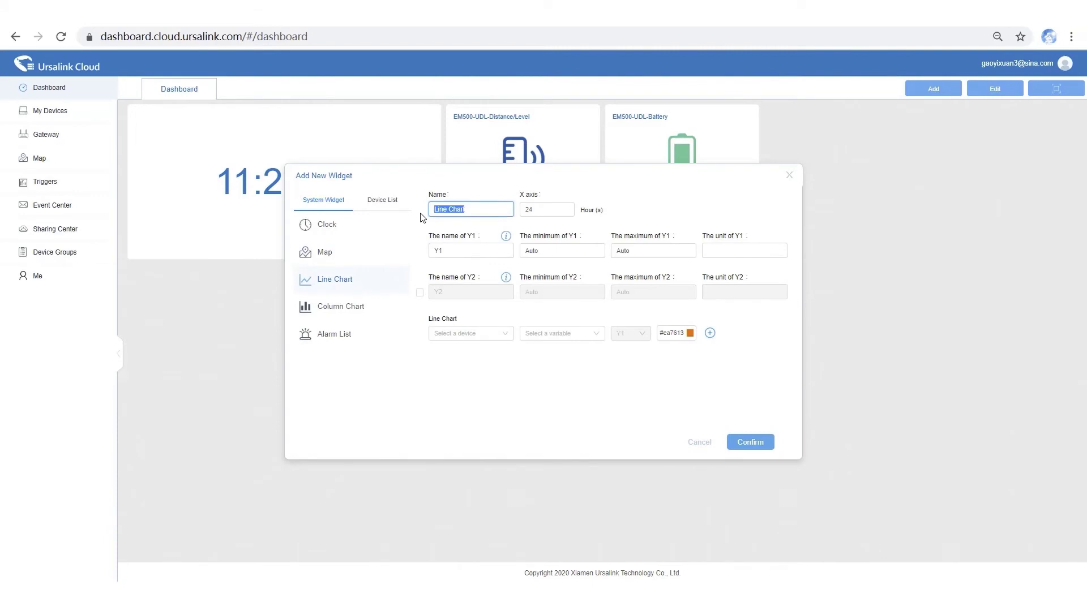
{"action": "type", "text": "UDL"}
{"action": "left_click", "coordinate": [440, 334]}
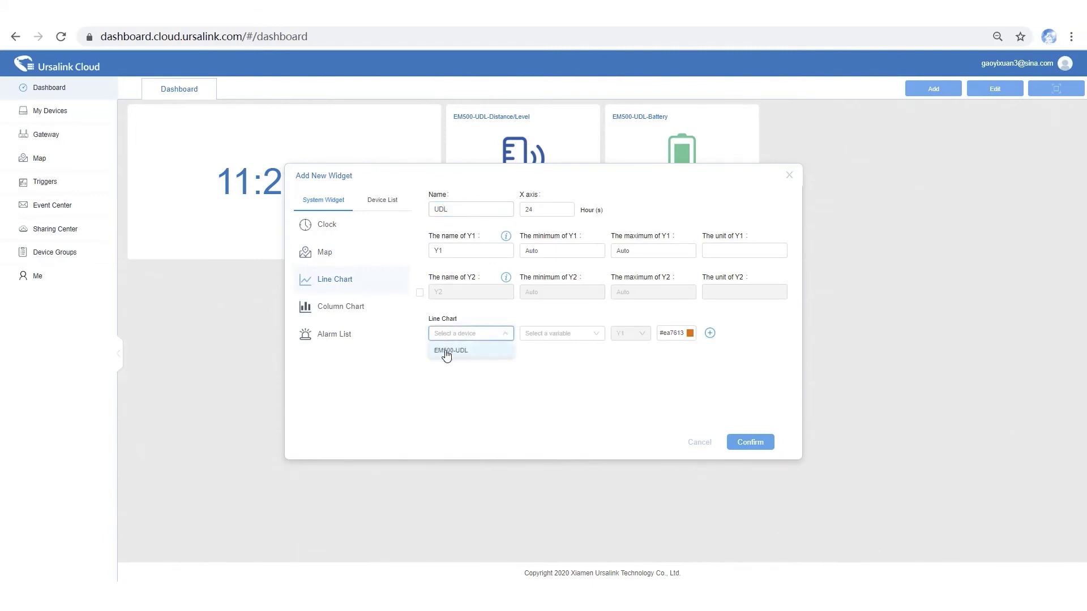
{"action": "left_click", "coordinate": [444, 352]}
{"action": "left_click", "coordinate": [549, 338]}
{"action": "left_click", "coordinate": [549, 351]}
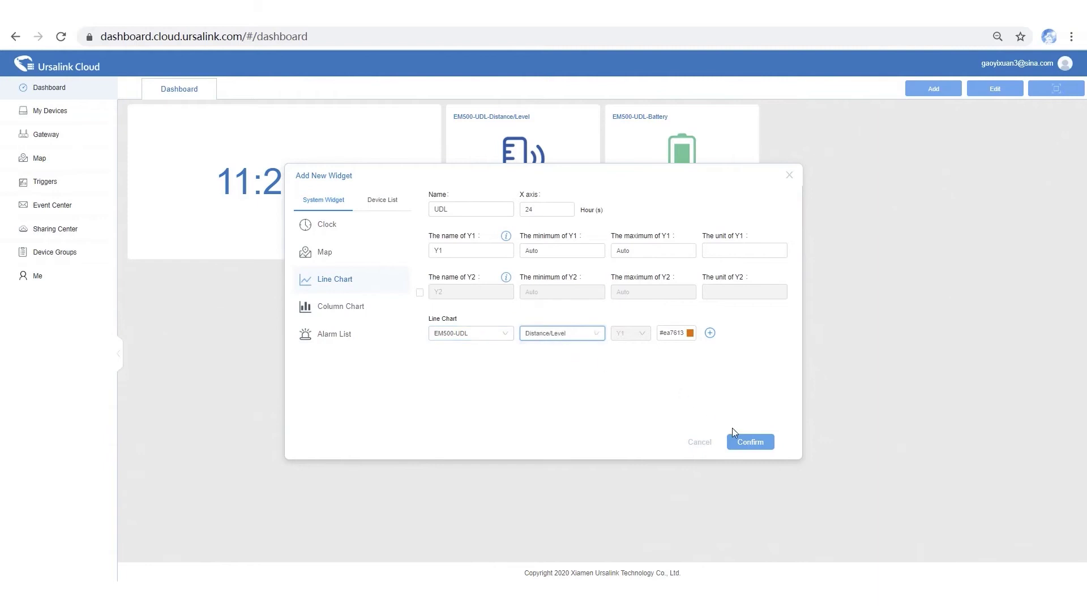
{"action": "left_click", "coordinate": [757, 445]}
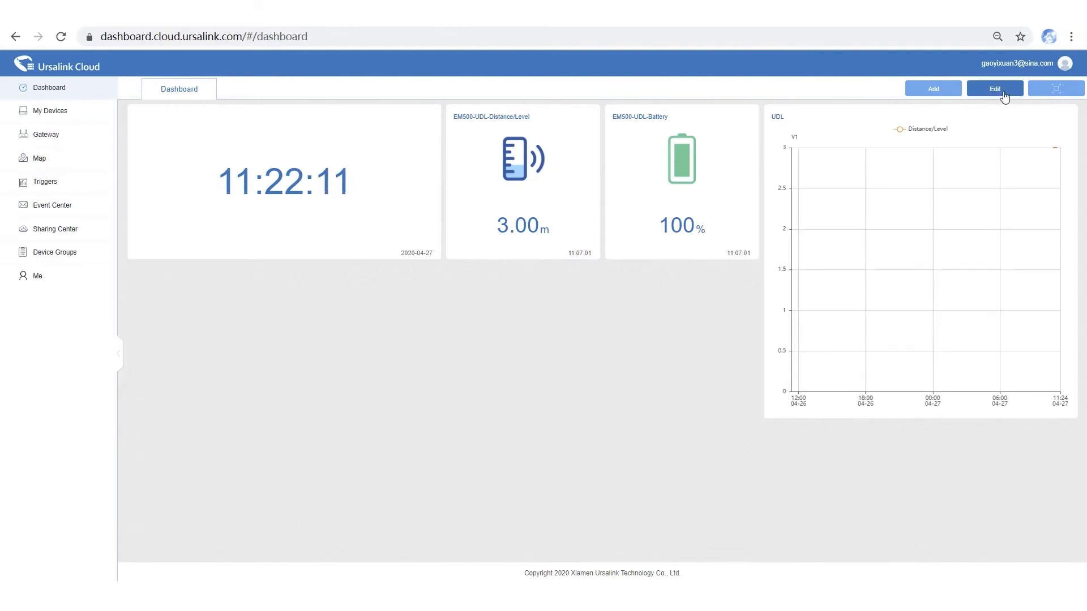
Step: Move the Distance/Level and Battery widgets below the clock and the UDL chart beside it, then save
{"action": "left_click", "coordinate": [1003, 93]}
{"action": "left_click_drag", "start_coordinate": [500, 113], "coordinate": [160, 287]}
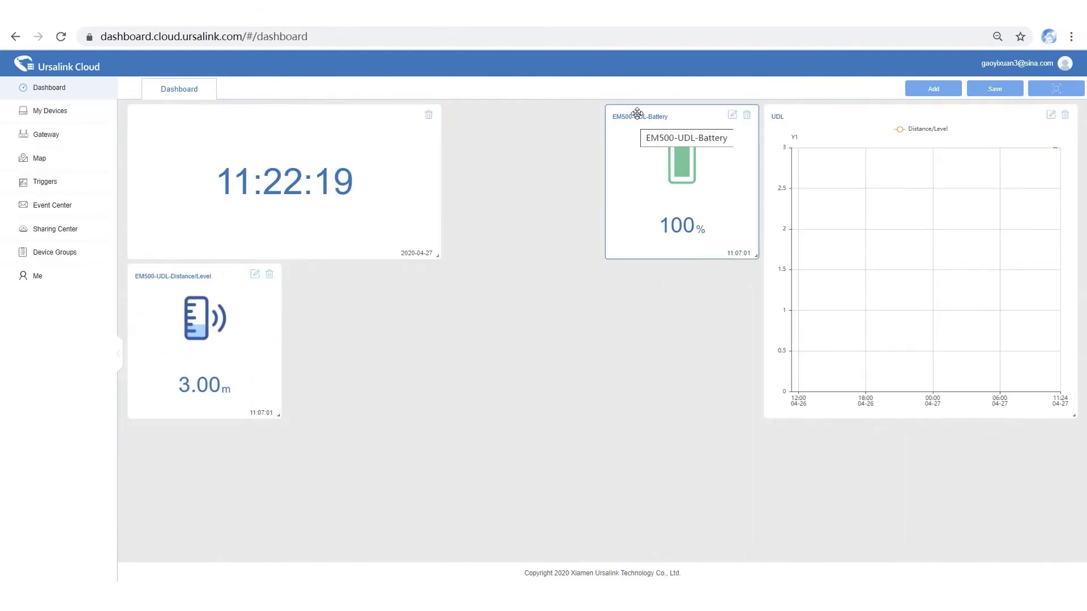
{"action": "left_click_drag", "start_coordinate": [646, 114], "coordinate": [331, 275]}
{"action": "left_click_drag", "start_coordinate": [776, 114], "coordinate": [576, 123]}
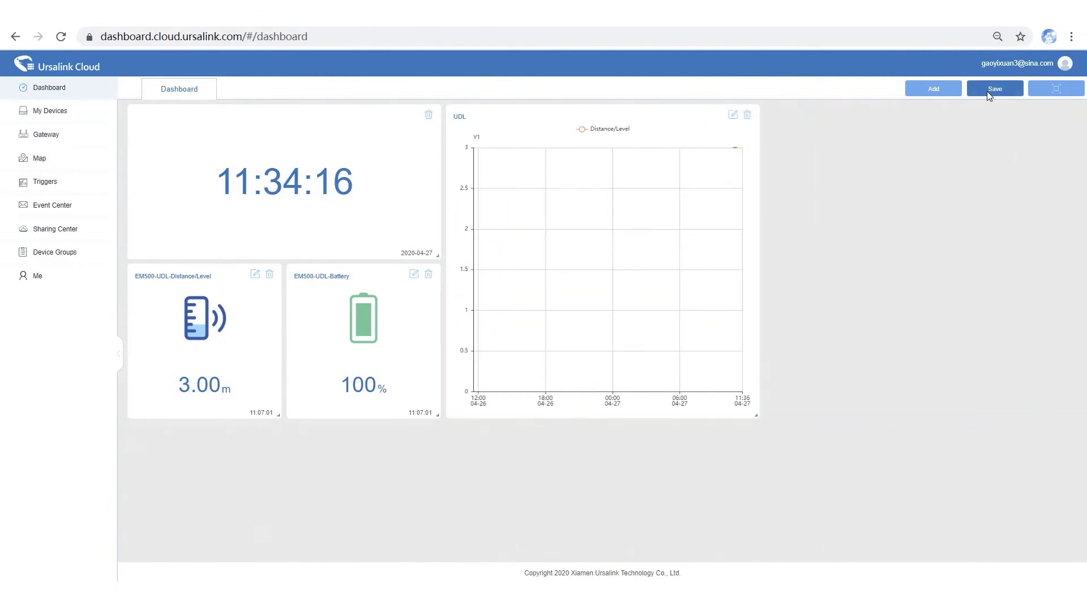
{"action": "left_click", "coordinate": [987, 90]}
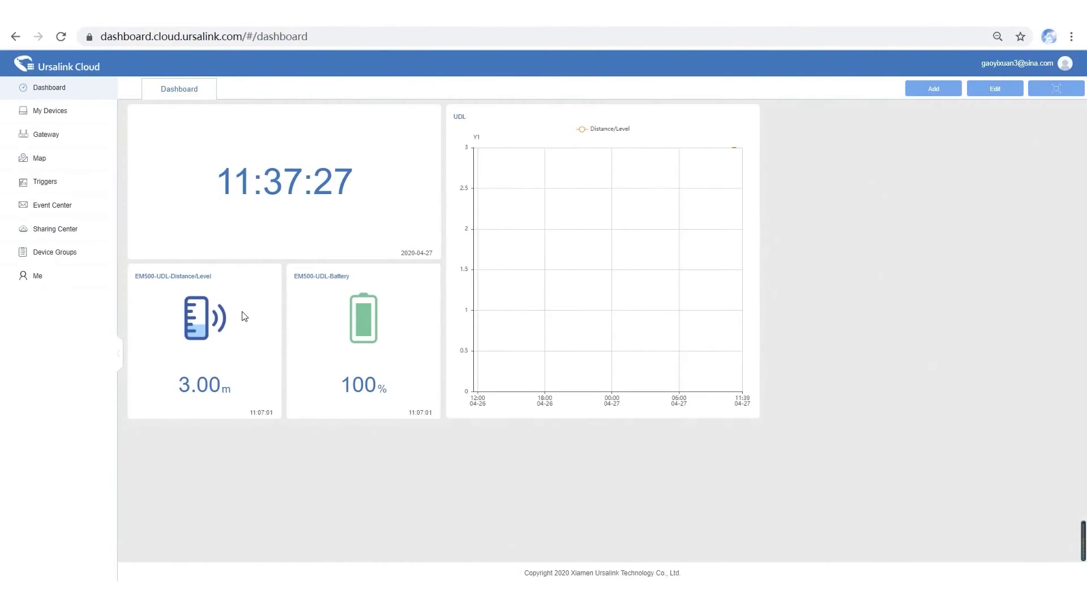
Step: Chart EM500-UDL's history data starting 2020-04-24 from the My Devices list
{"action": "left_click", "coordinate": [81, 120]}
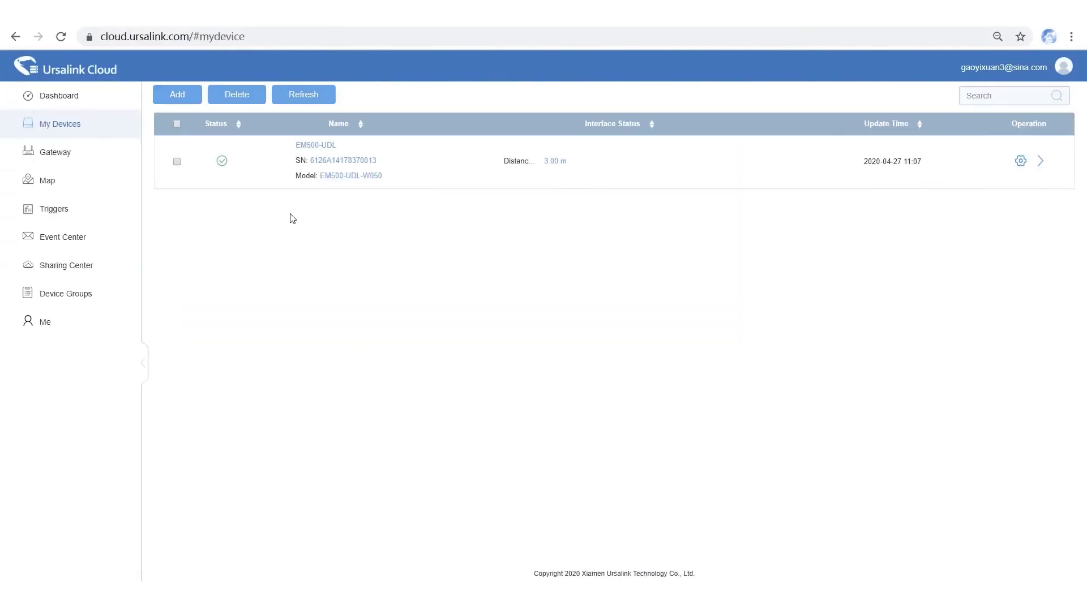
{"action": "left_click", "coordinate": [1041, 162]}
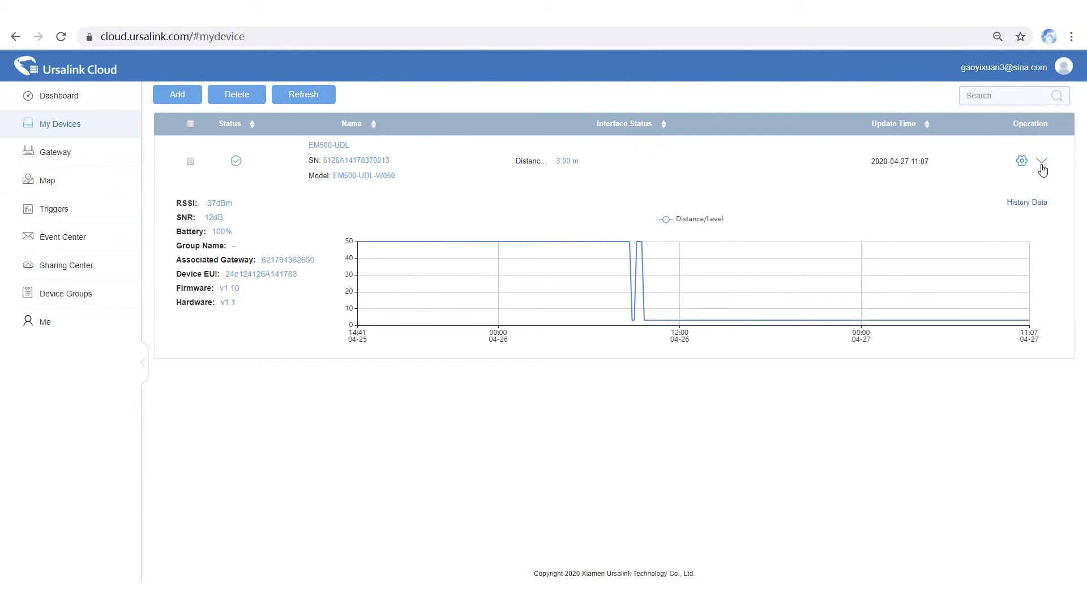
{"action": "left_click", "coordinate": [1037, 203]}
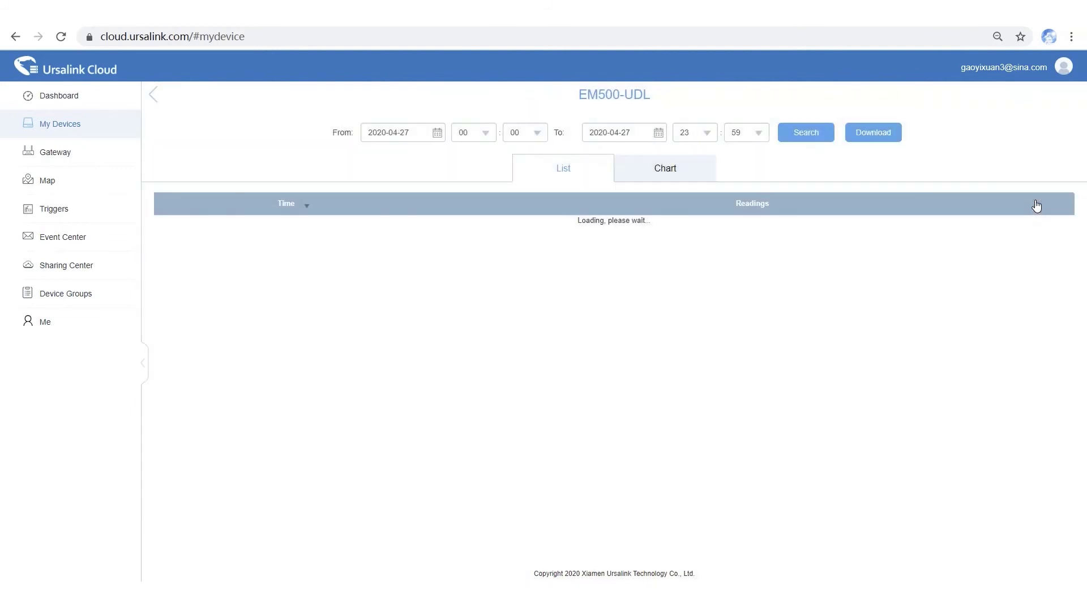
{"action": "left_click", "coordinate": [437, 134]}
{"action": "left_click", "coordinate": [417, 231]}
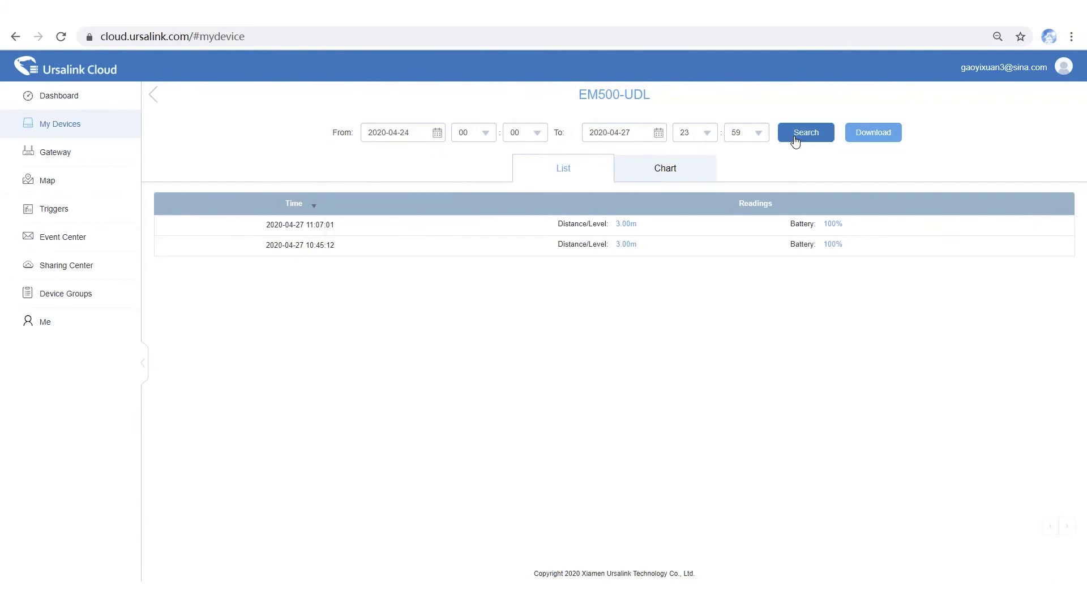
{"action": "left_click", "coordinate": [795, 141]}
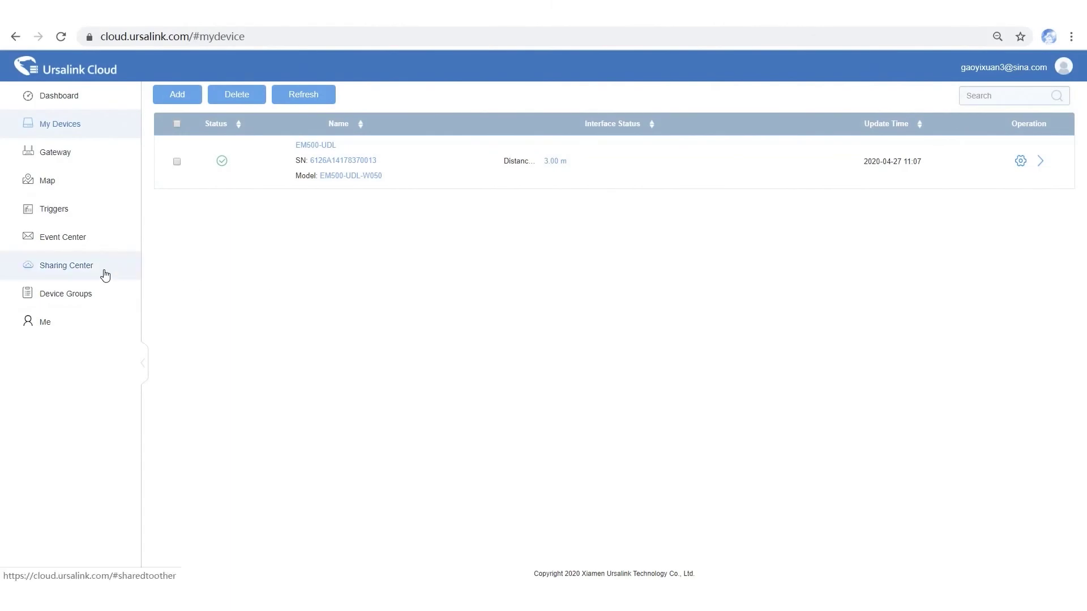
Step: Add a new sharing contact named test with the contact's e-mail address
{"action": "left_click", "coordinate": [106, 275]}
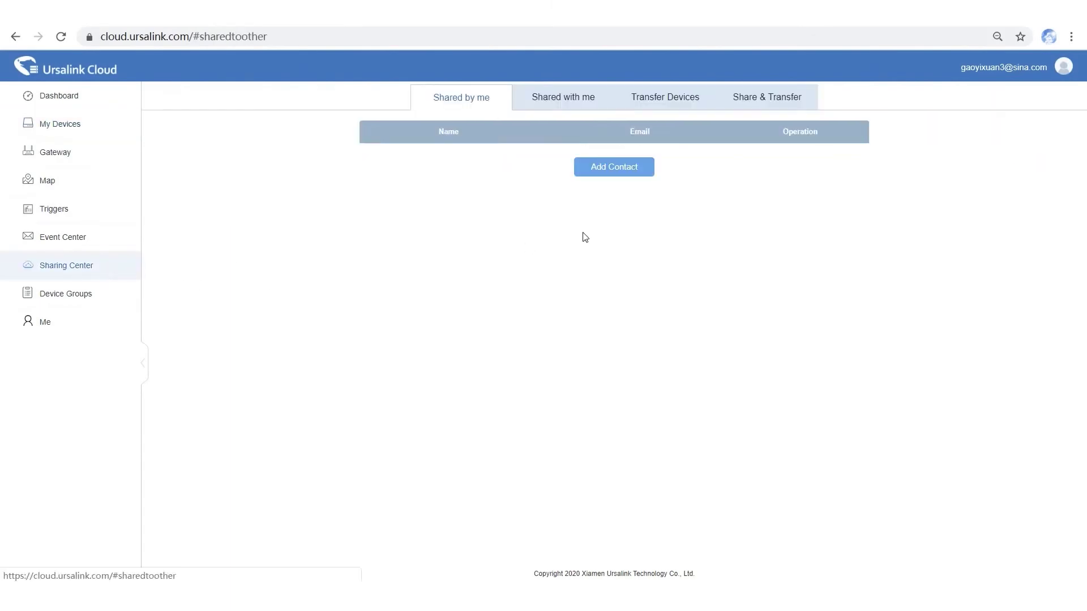
{"action": "left_click", "coordinate": [622, 166]}
{"action": "left_click", "coordinate": [498, 155]}
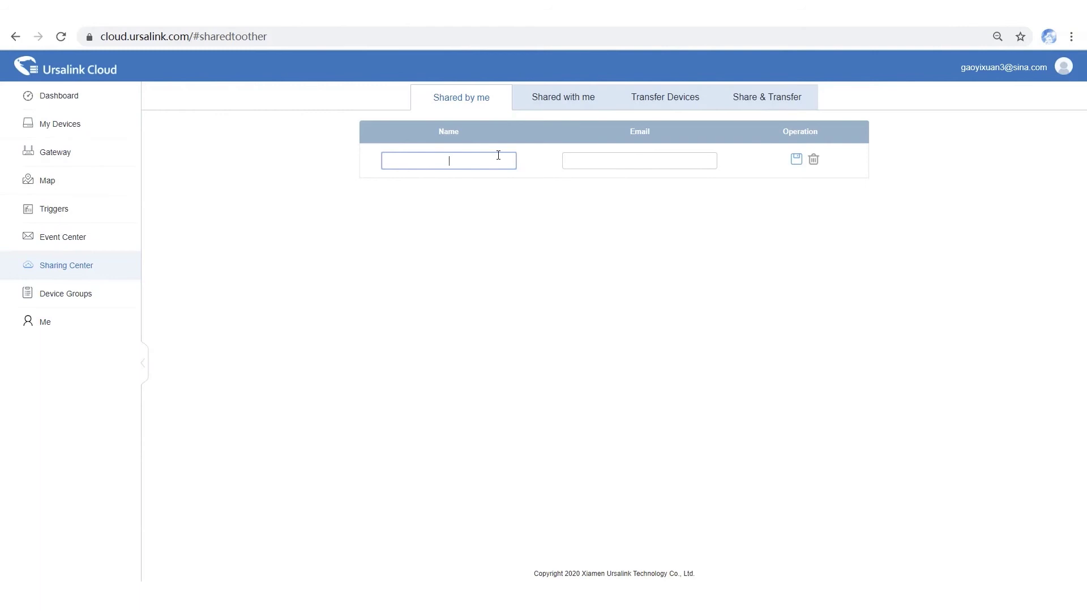
{"action": "type", "text": "test"}
{"action": "left_click", "coordinate": [580, 165]}
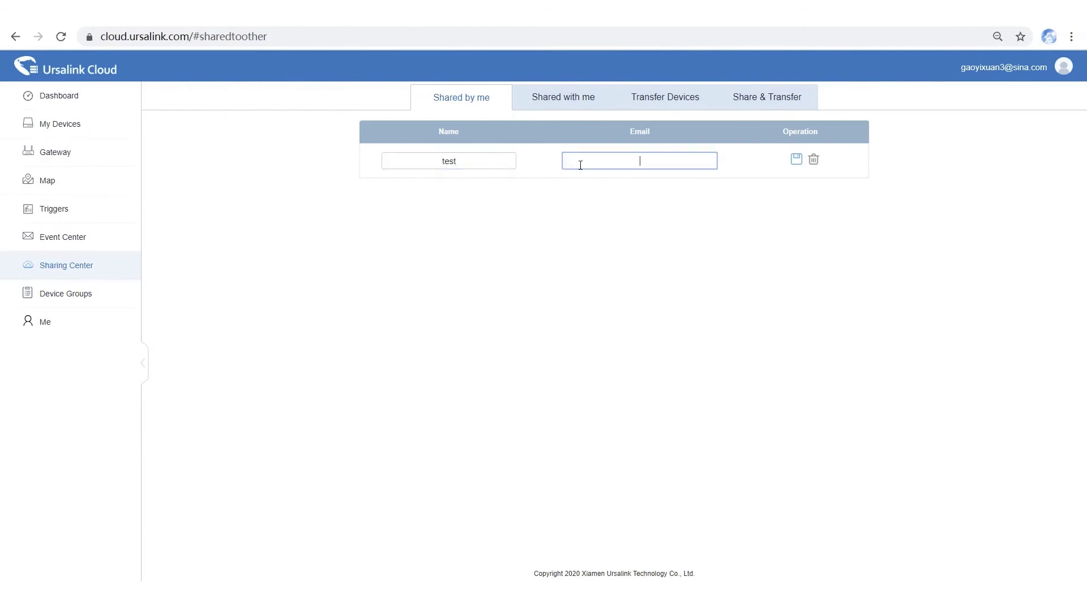
{"action": "left_click", "coordinate": [795, 160]}
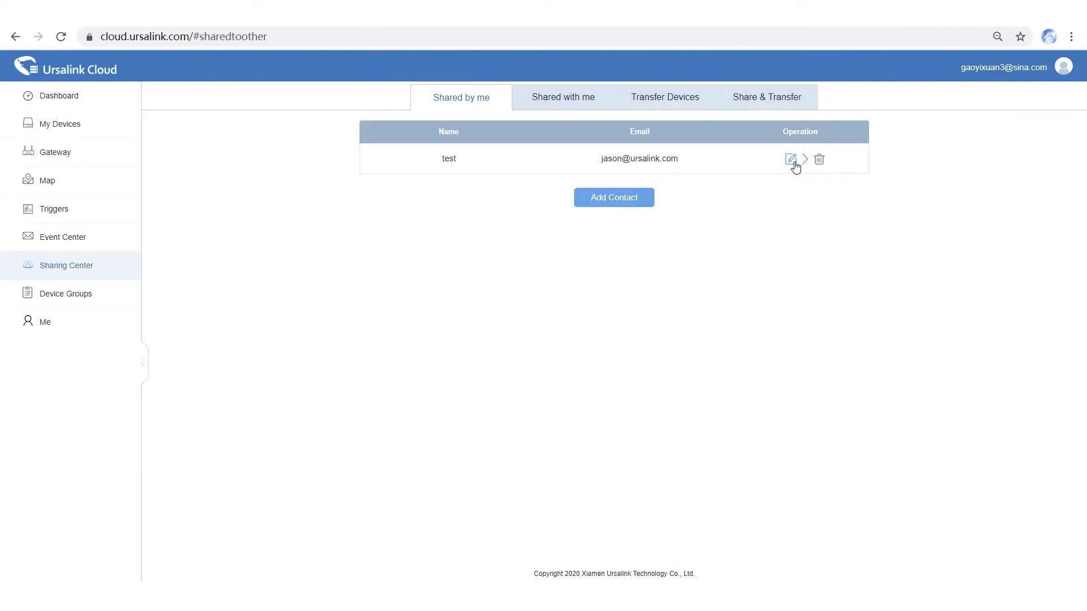
Step: Share the EM500-UDL sensor with test at View & Edit & Control permission, then review its details
{"action": "left_click", "coordinate": [805, 160]}
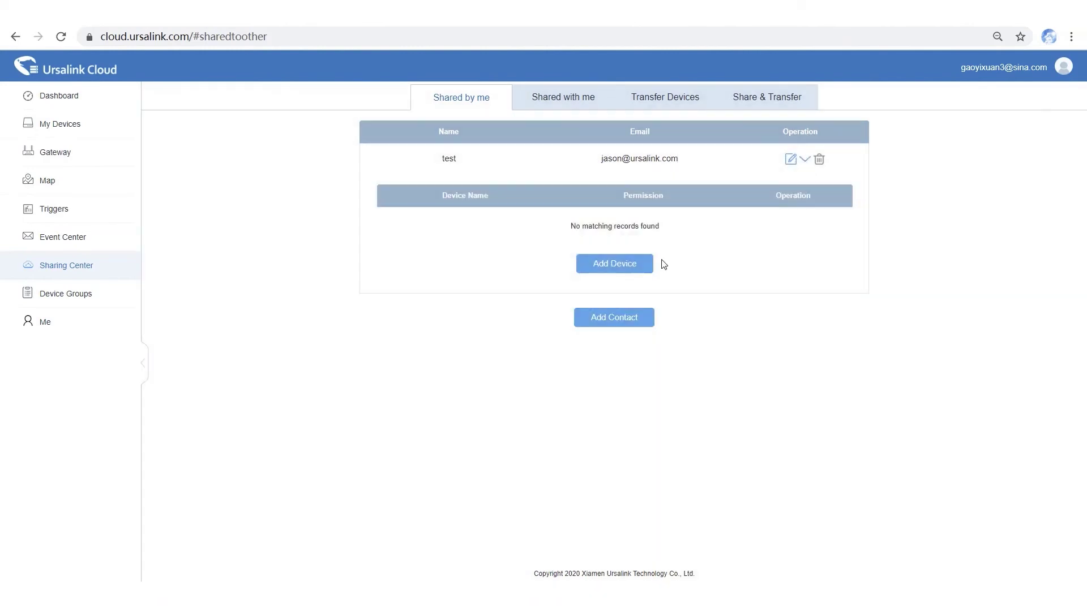
{"action": "left_click", "coordinate": [646, 267]}
{"action": "left_click", "coordinate": [349, 228]}
{"action": "left_click", "coordinate": [657, 233]}
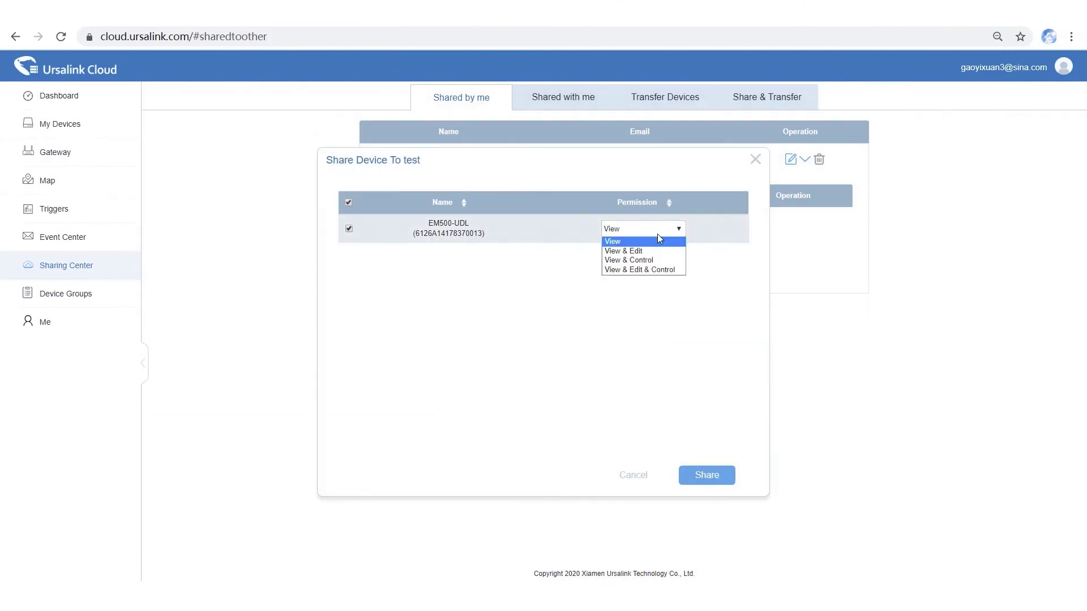
{"action": "left_click", "coordinate": [628, 272]}
{"action": "left_click", "coordinate": [707, 475]}
{"action": "left_click", "coordinate": [635, 277]}
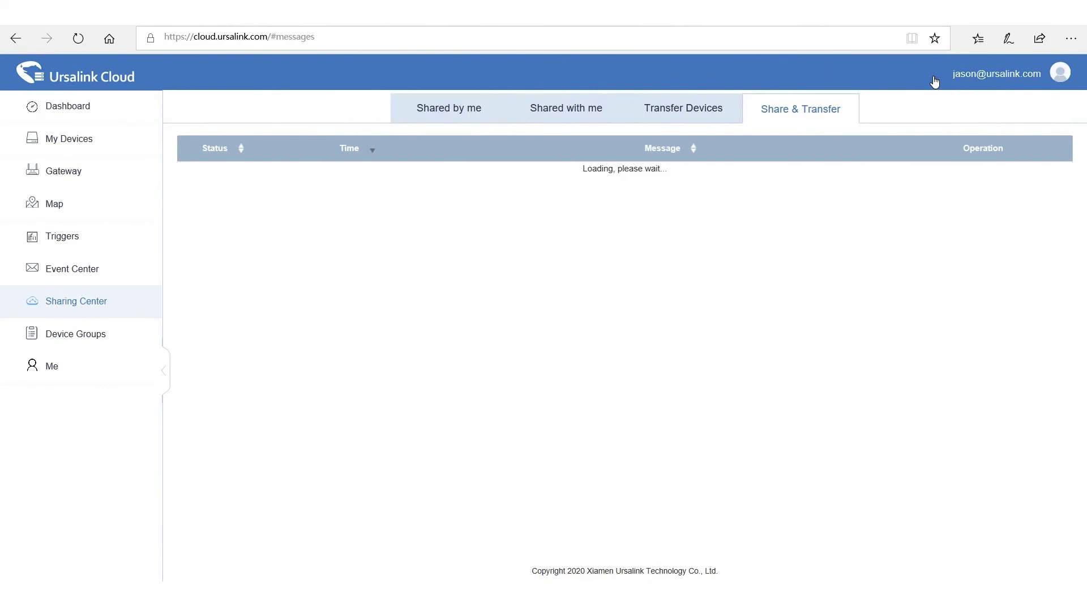
{"action": "left_click", "coordinate": [108, 151]}
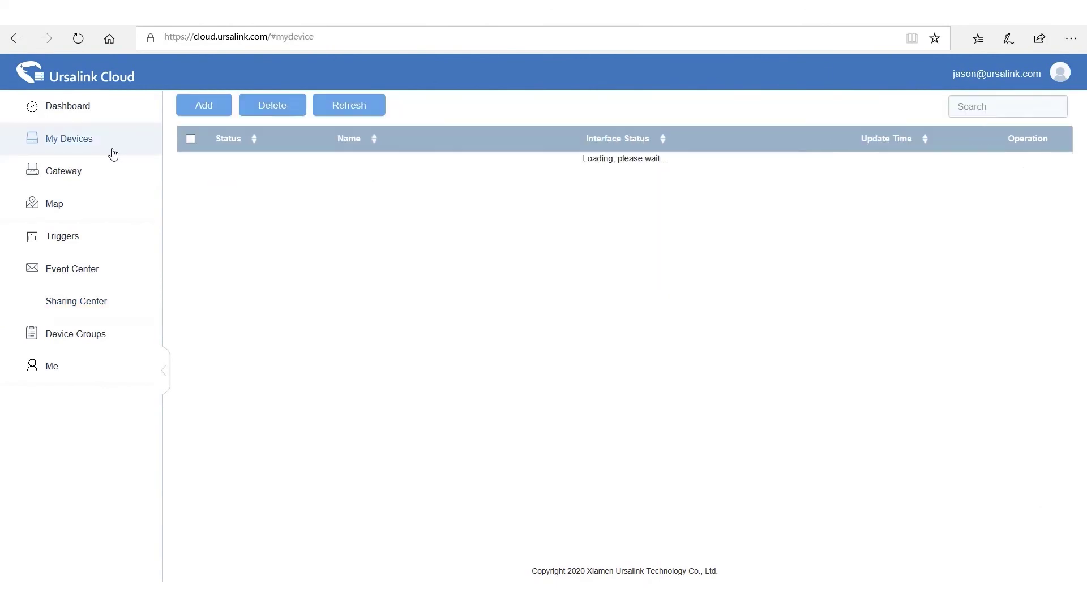
{"action": "left_click", "coordinate": [1040, 181]}
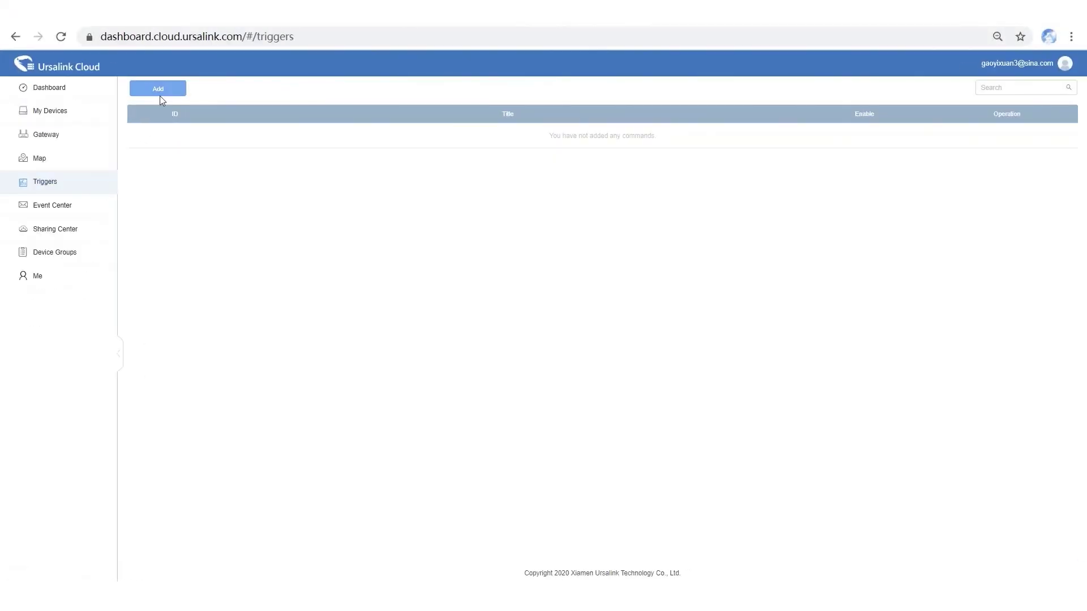
Step: Create trigger UDL with condition: EM500-UDL Distance/Level greater than or equal to 1 m
{"action": "left_click", "coordinate": [159, 92]}
{"action": "left_click", "coordinate": [250, 129]}
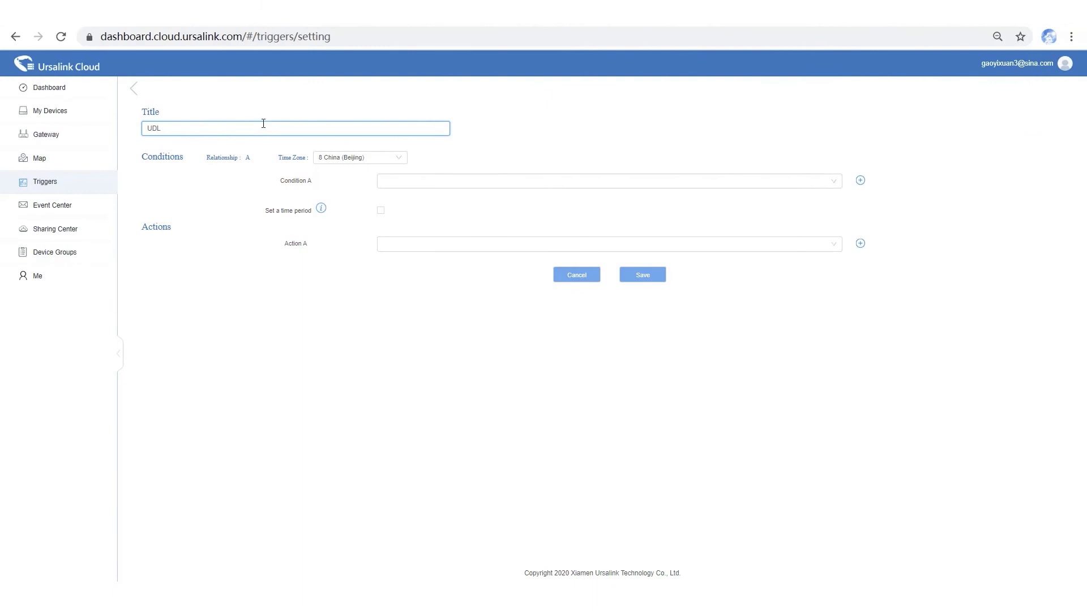
{"action": "left_click", "coordinate": [454, 184]}
{"action": "left_click", "coordinate": [439, 209]}
{"action": "left_click", "coordinate": [442, 212]}
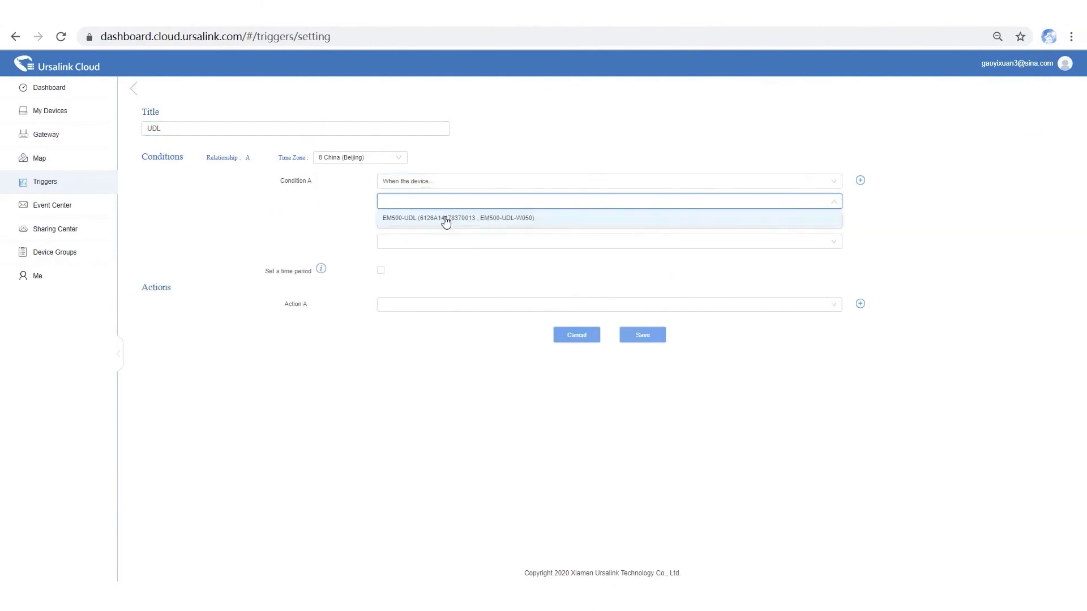
{"action": "left_click", "coordinate": [445, 222]}
{"action": "left_click", "coordinate": [439, 223]}
{"action": "left_click", "coordinate": [430, 238]}
{"action": "left_click", "coordinate": [427, 244]}
{"action": "left_click", "coordinate": [422, 256]}
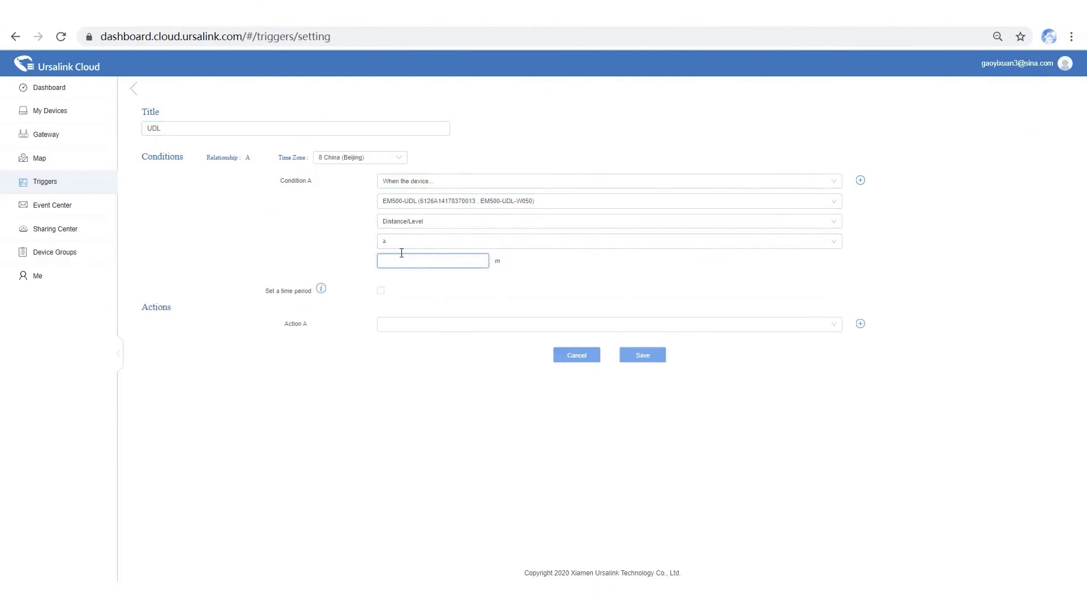
Step: Restrict the rule to 01:01–23:59, send an alarm notification, and save it
{"action": "left_click", "coordinate": [381, 291]}
{"action": "left_click", "coordinate": [390, 310]}
{"action": "left_click", "coordinate": [394, 338]}
{"action": "left_click", "coordinate": [414, 337]}
{"action": "left_click", "coordinate": [430, 381]}
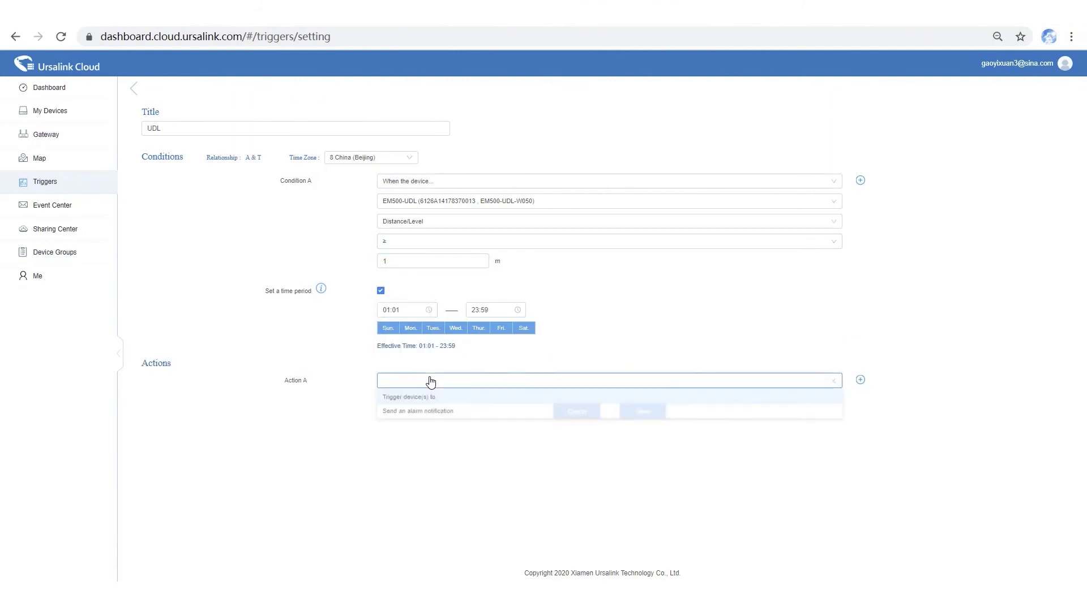
{"action": "left_click", "coordinate": [622, 408]}
{"action": "left_click", "coordinate": [646, 413]}
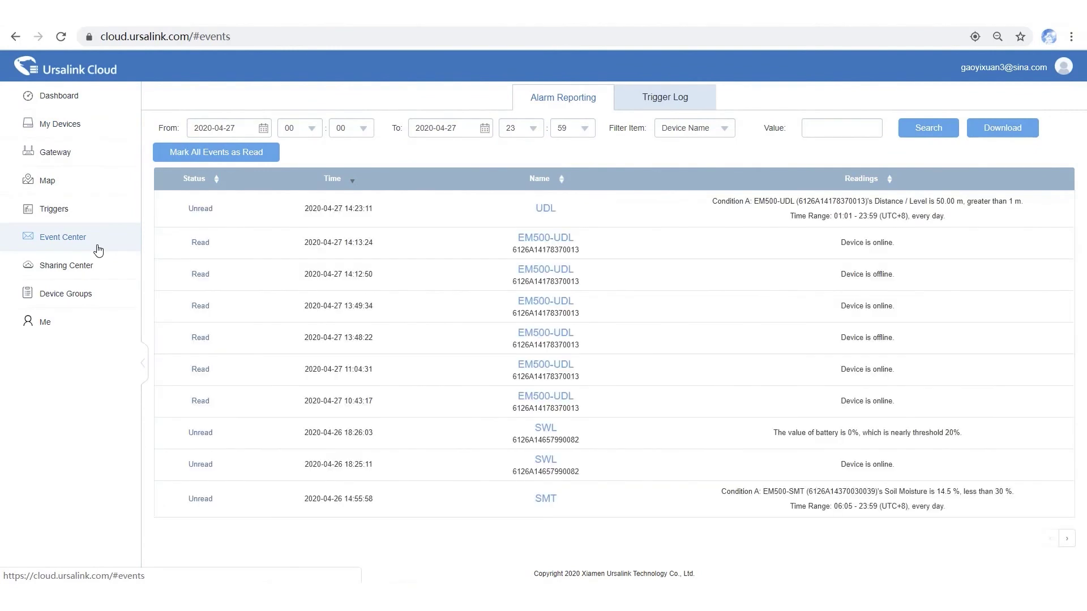
Step: Search events from 2020-04-25 filtered by Command Title UDL
{"action": "left_click", "coordinate": [263, 129]}
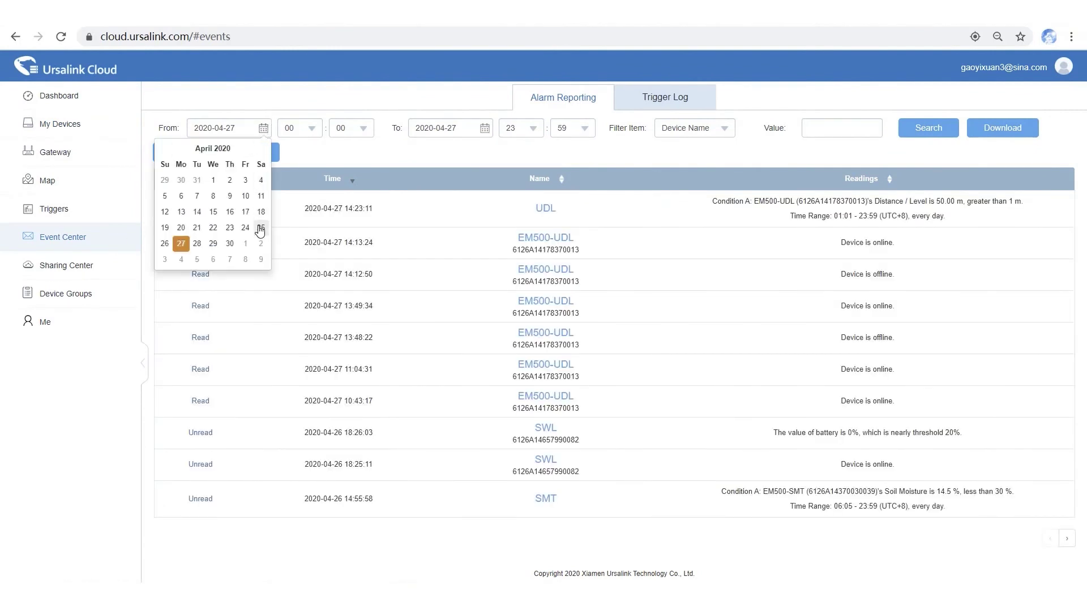
{"action": "left_click", "coordinate": [260, 228]}
{"action": "left_click", "coordinate": [694, 127]}
{"action": "left_click", "coordinate": [685, 161]}
{"action": "left_click", "coordinate": [840, 127]}
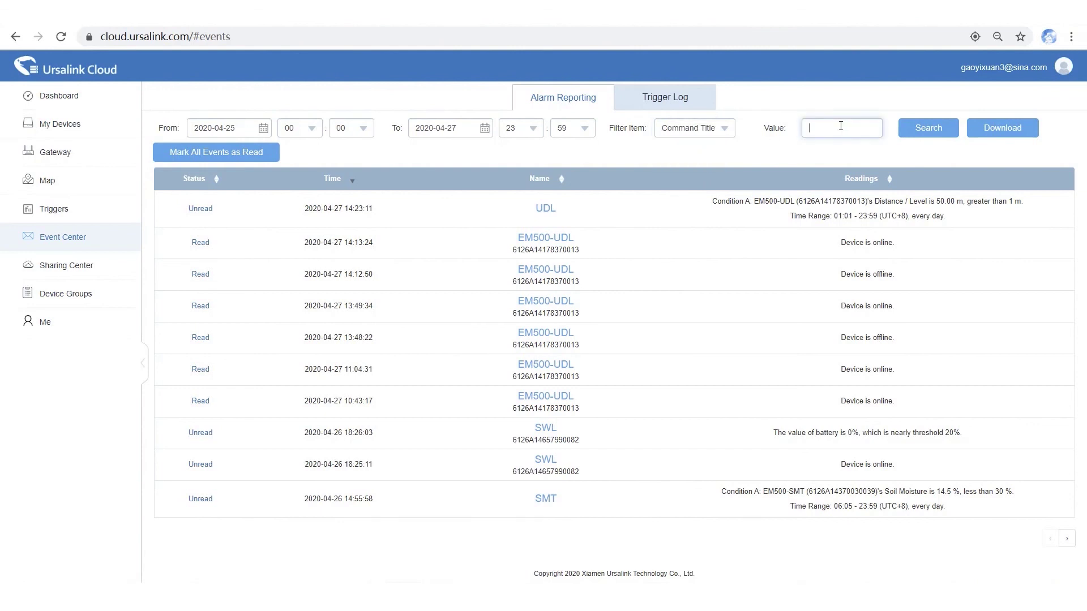
{"action": "type", "text": "UDL"}
{"action": "left_click", "coordinate": [926, 134]}
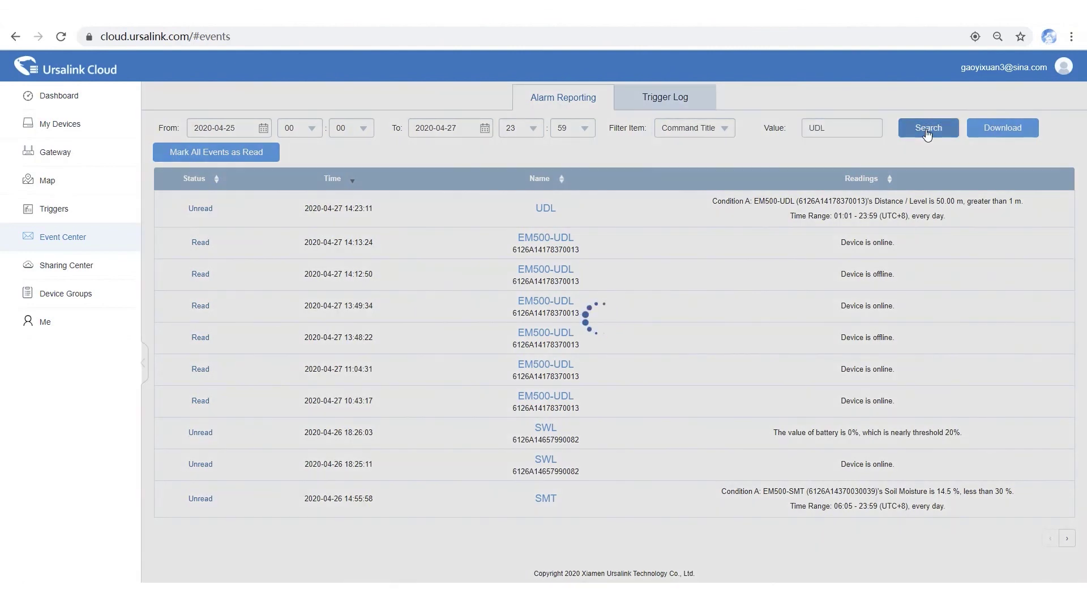